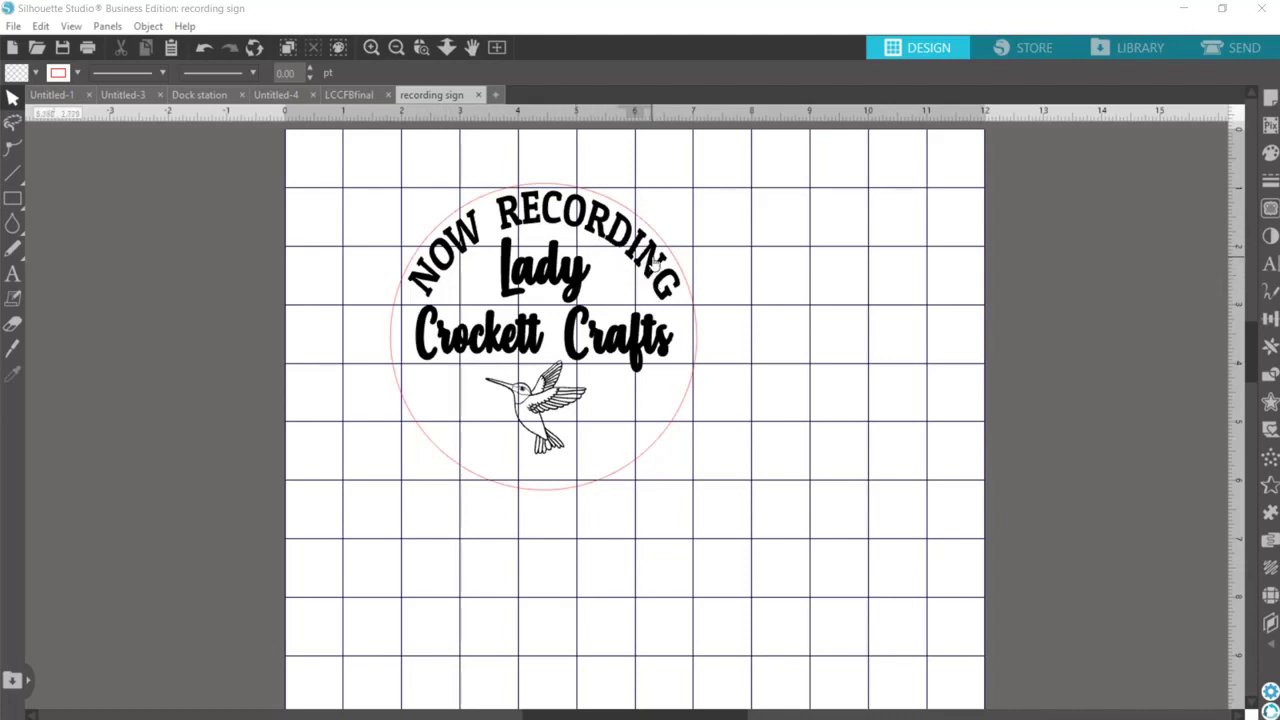
Step: Move the circular hummingbird logo slightly to the left
{"action": "left_click", "coordinate": [676, 424]}
{"action": "left_click_drag", "start_coordinate": [676, 424], "coordinate": [659, 418]}
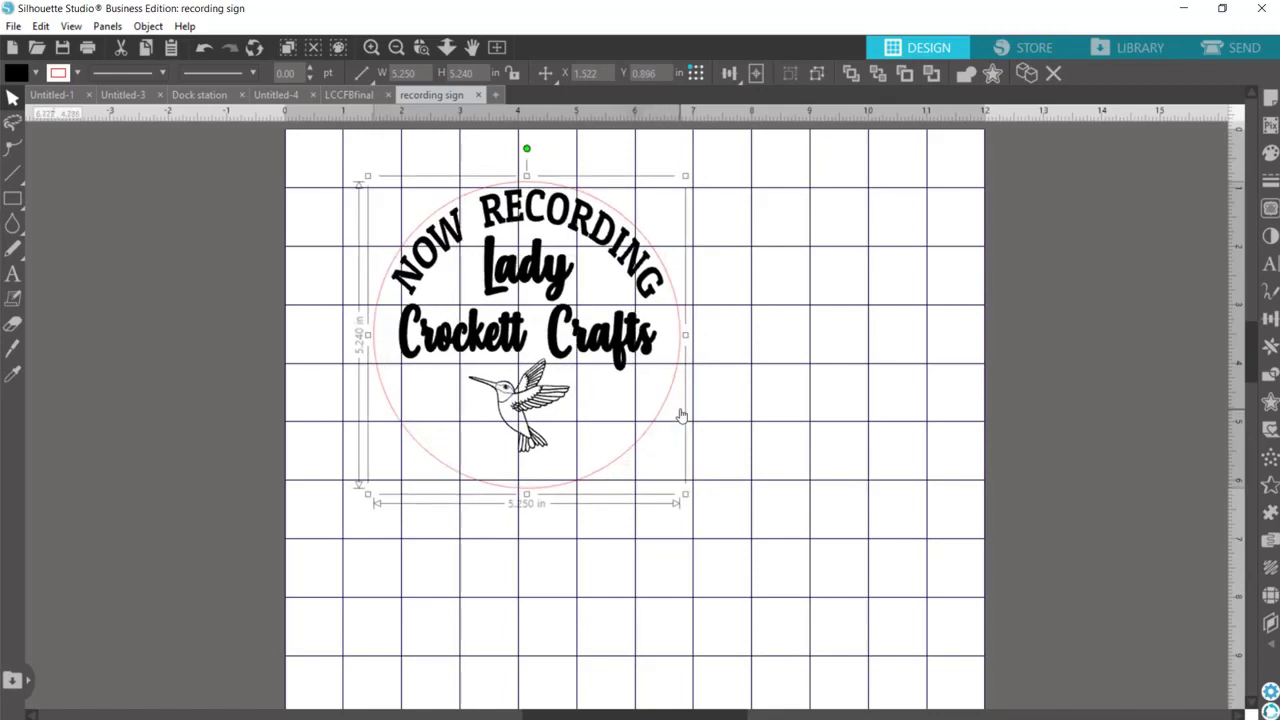
{"action": "left_click", "coordinate": [420, 496]}
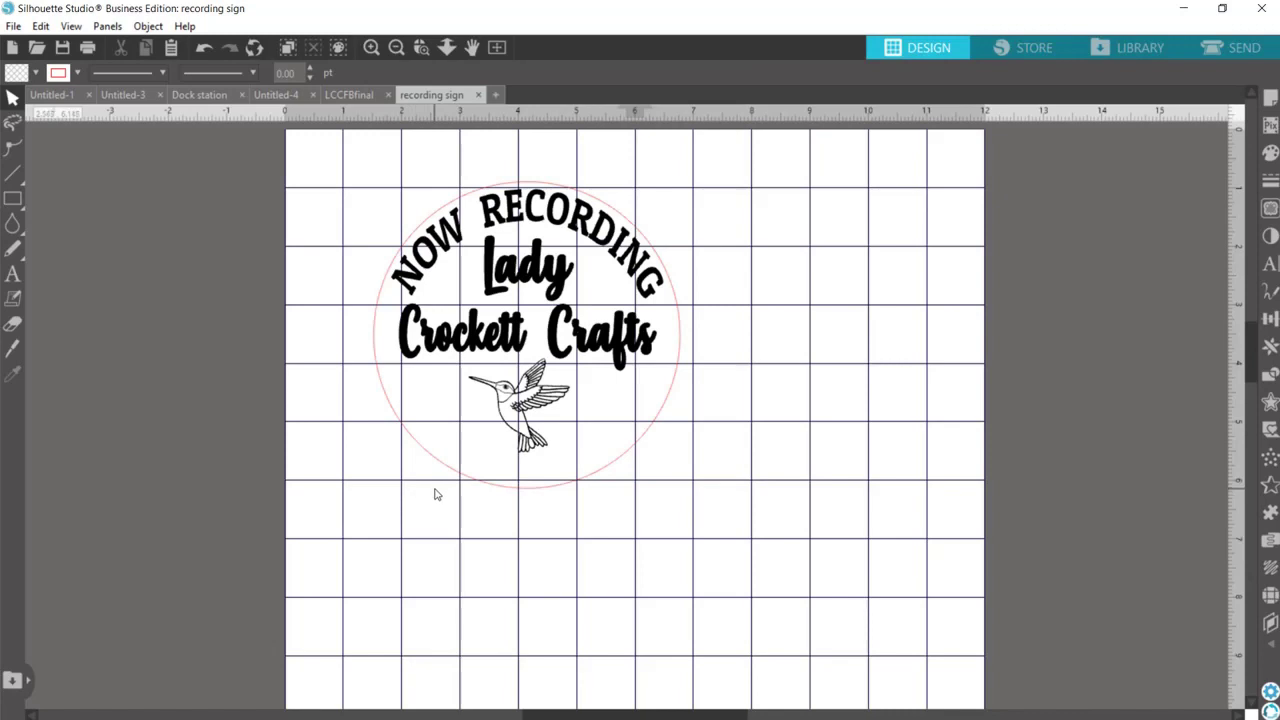
Step: Try enlarging the logo from a corner, then undo so it stays 5.250 in wide
{"action": "left_click", "coordinate": [626, 484]}
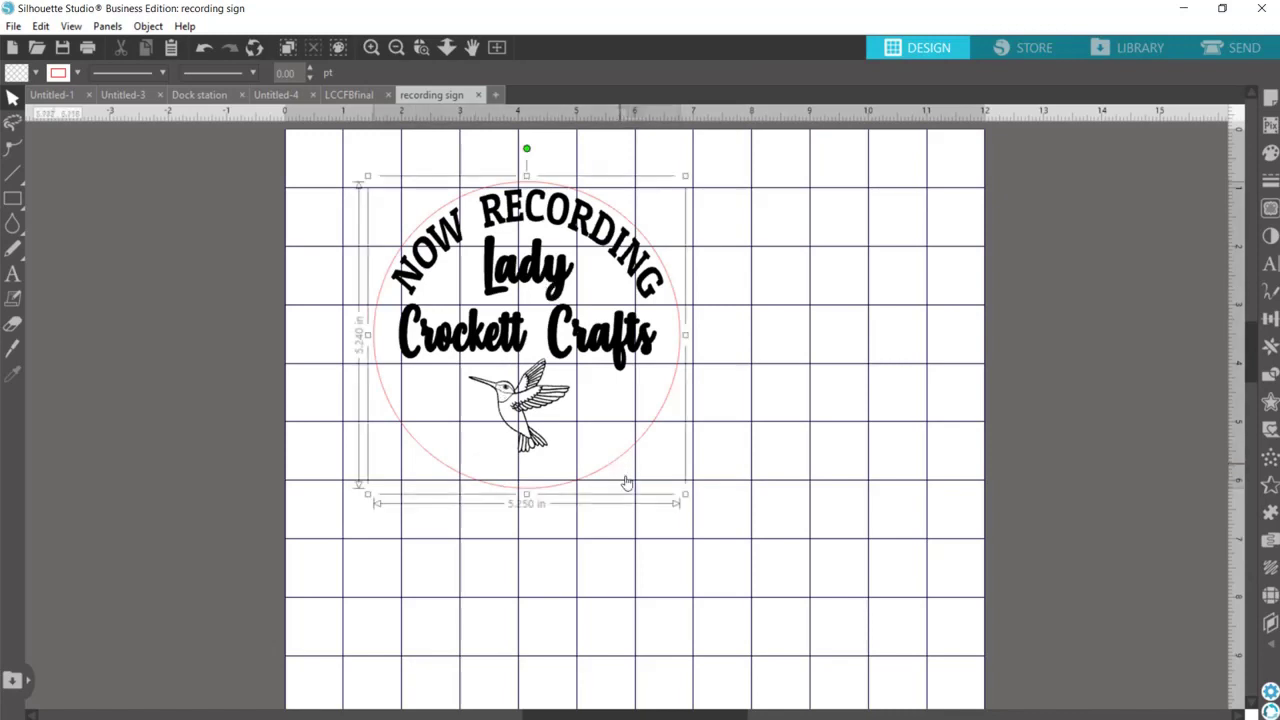
{"action": "left_click_drag", "start_coordinate": [685, 494], "coordinate": [710, 545]}
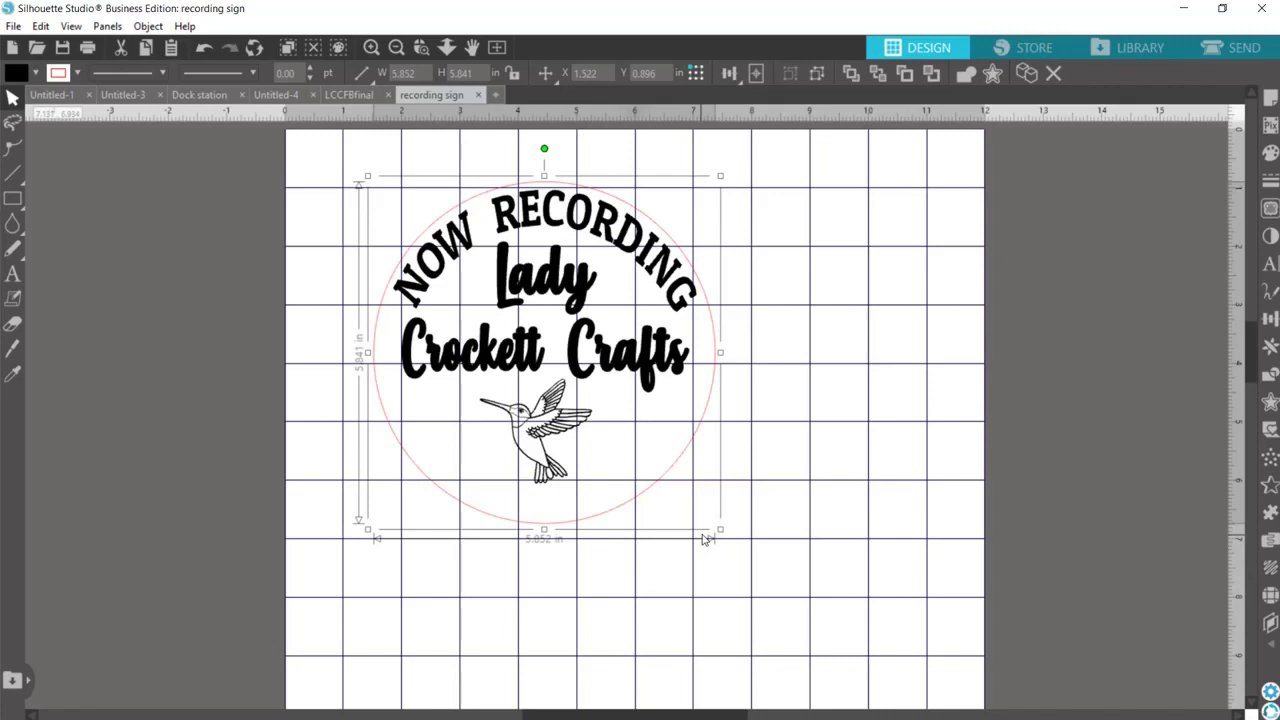
{"action": "key", "text": "ctrl+z"}
{"action": "key", "text": "Escape"}
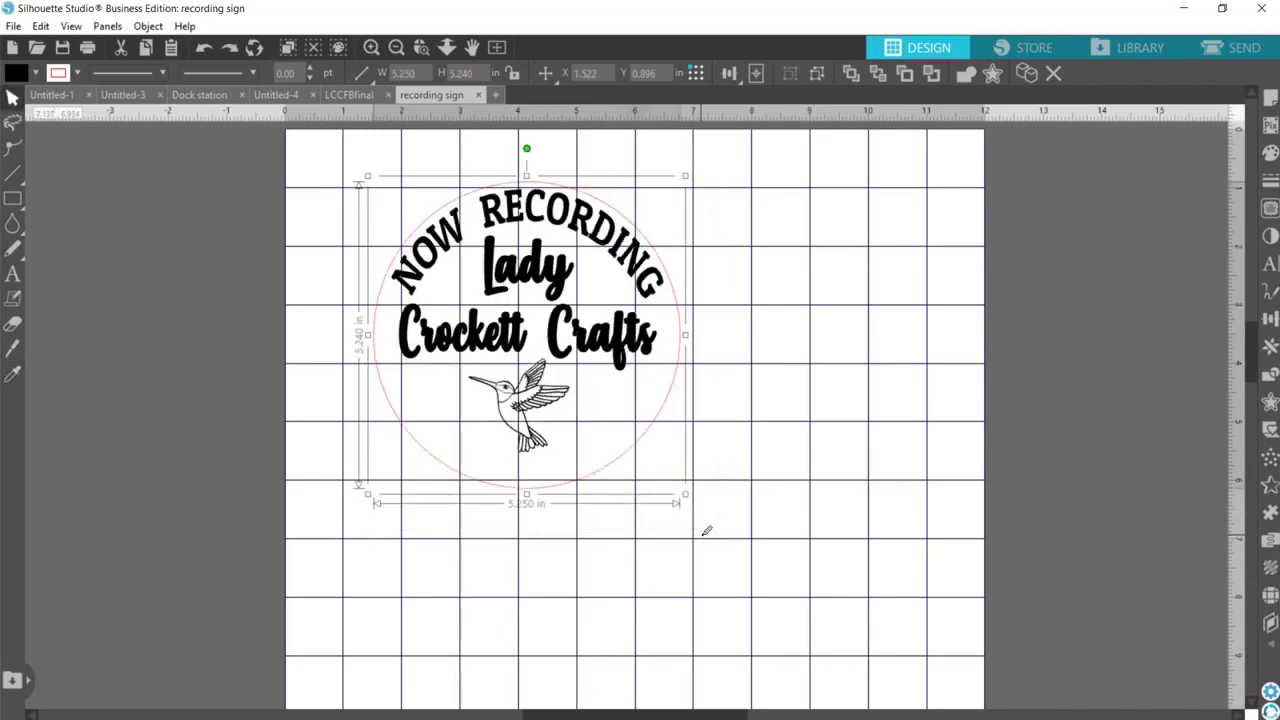
{"action": "left_click", "coordinate": [530, 554]}
Step: Draw a rectangle just below the circular logo
{"action": "left_click", "coordinate": [13, 199]}
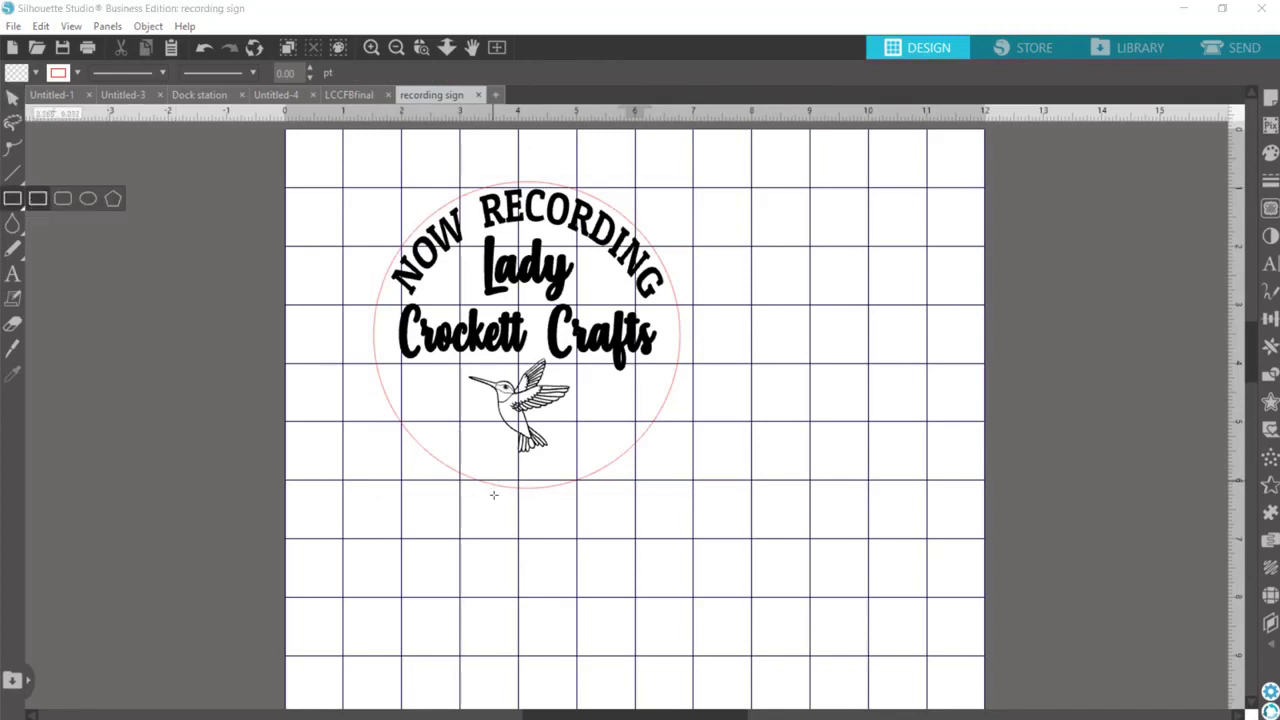
{"action": "left_click_drag", "start_coordinate": [471, 497], "coordinate": [600, 546]}
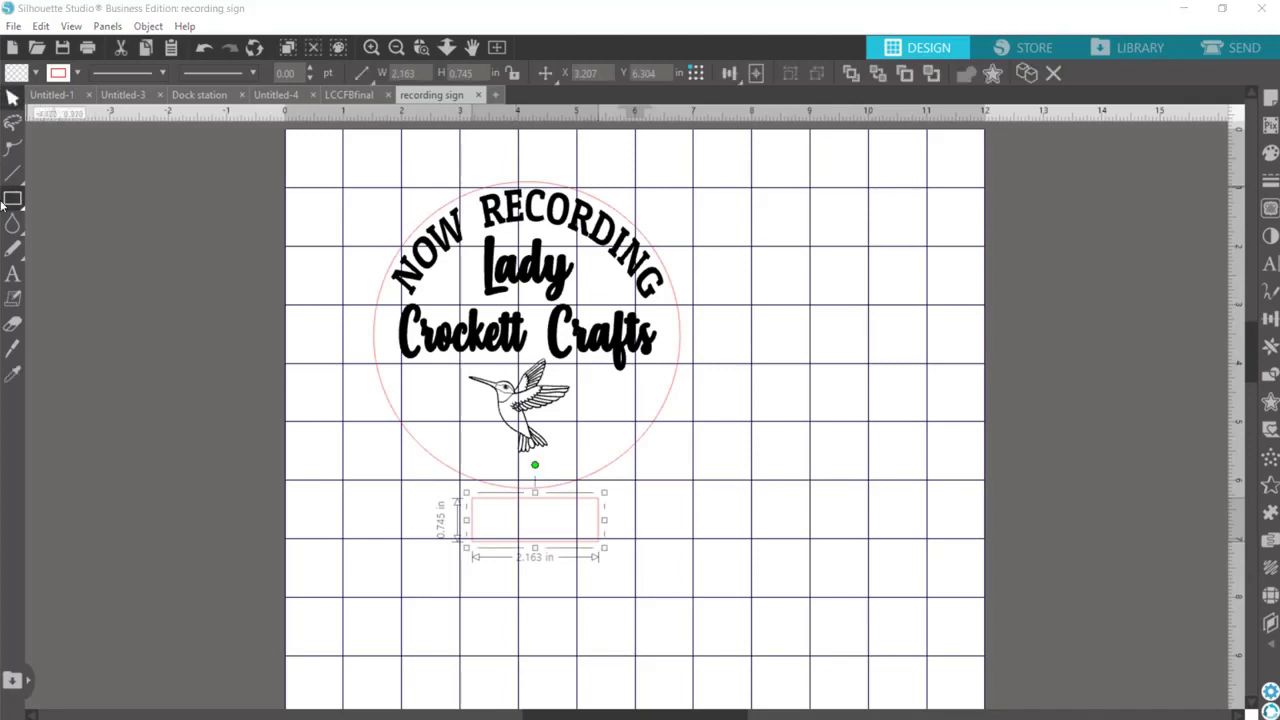
{"action": "mouse_move", "coordinate": [13, 199]}
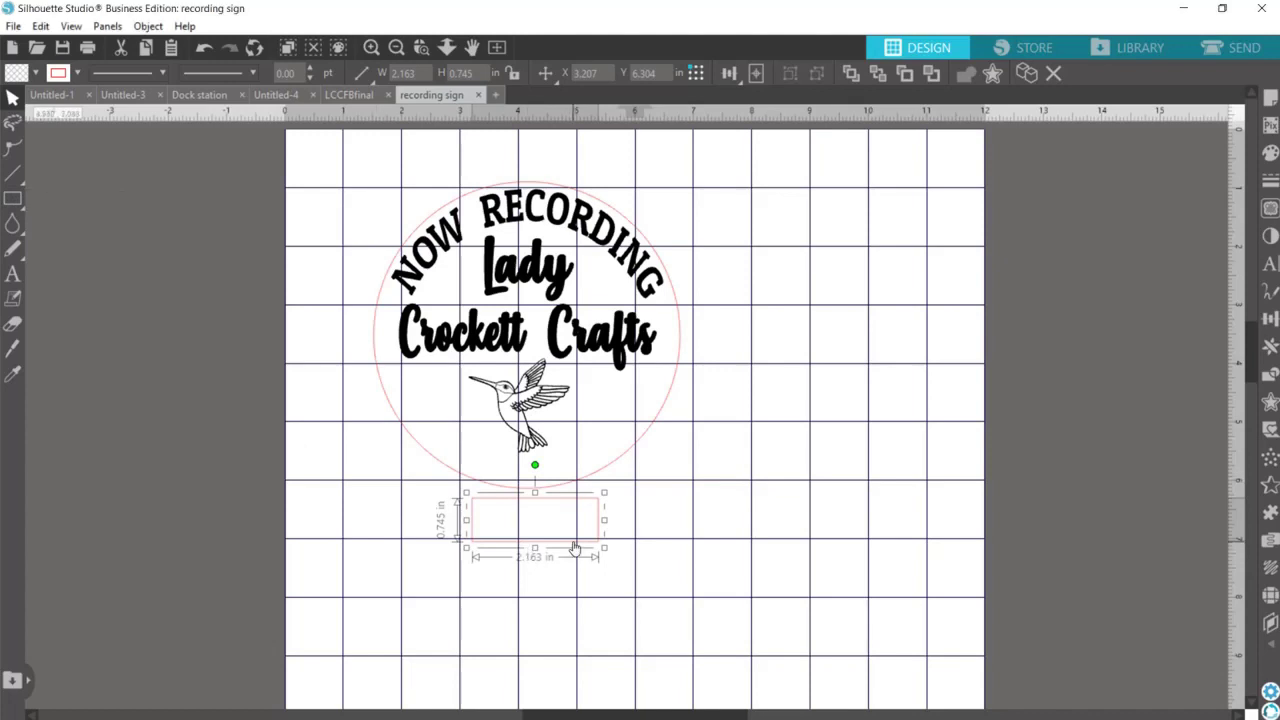
{"action": "left_click_drag", "start_coordinate": [575, 548], "coordinate": [561, 543]}
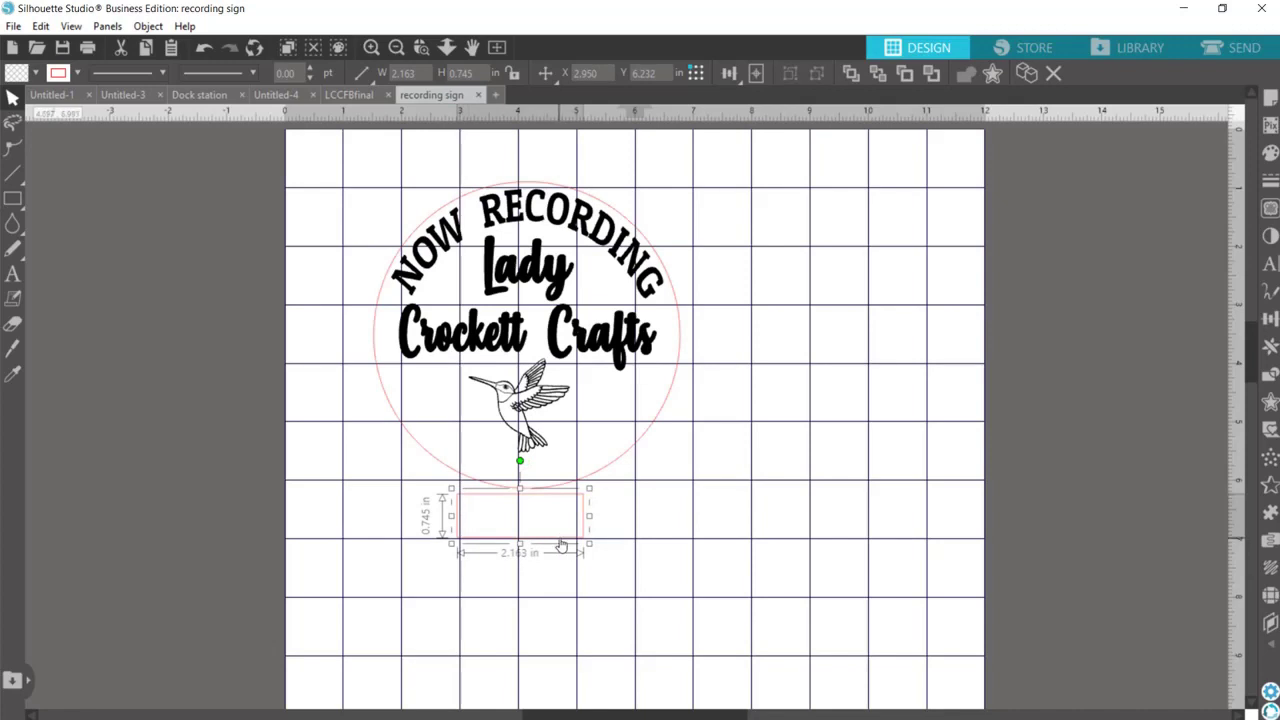
Step: Size the rectangle to 3.150 in wide and 0.500 in high
{"action": "left_click", "coordinate": [405, 73]}
{"action": "type", "text": "3.15"}
{"action": "key", "text": "Return"}
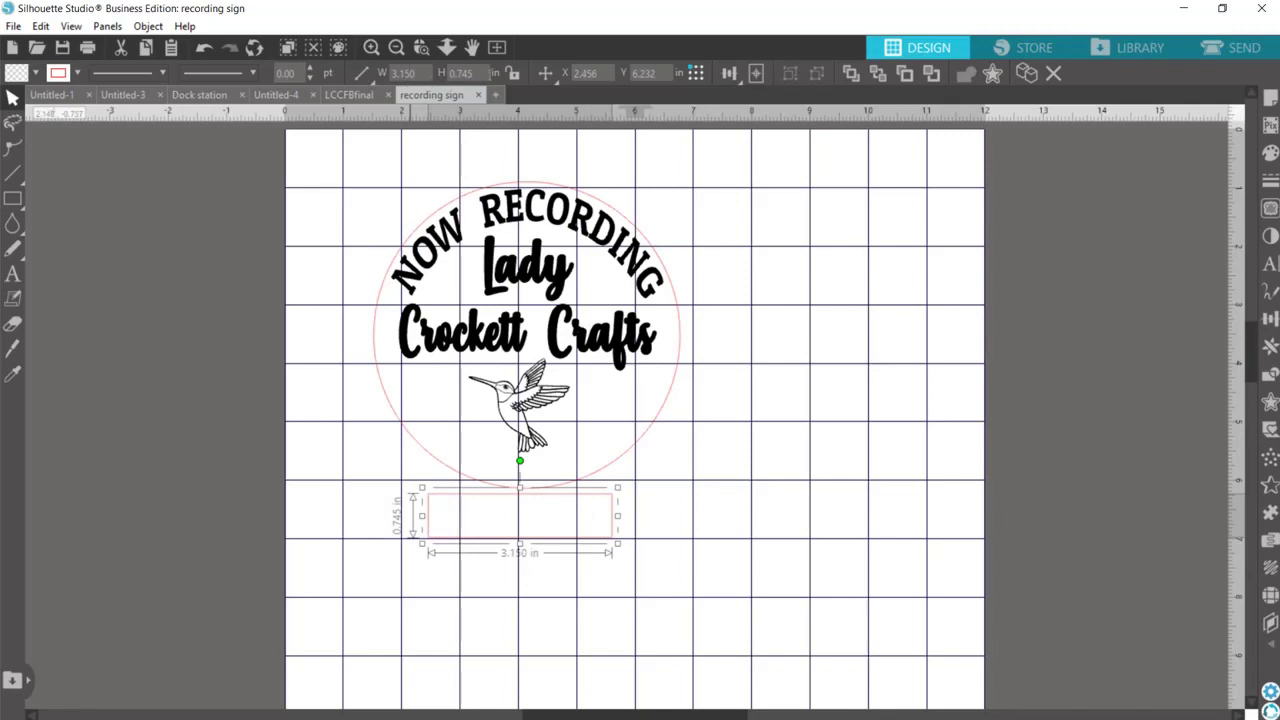
{"action": "double_click", "coordinate": [460, 73]}
{"action": "key", "text": "BackSpace"}
{"action": "key", "text": "Return"}
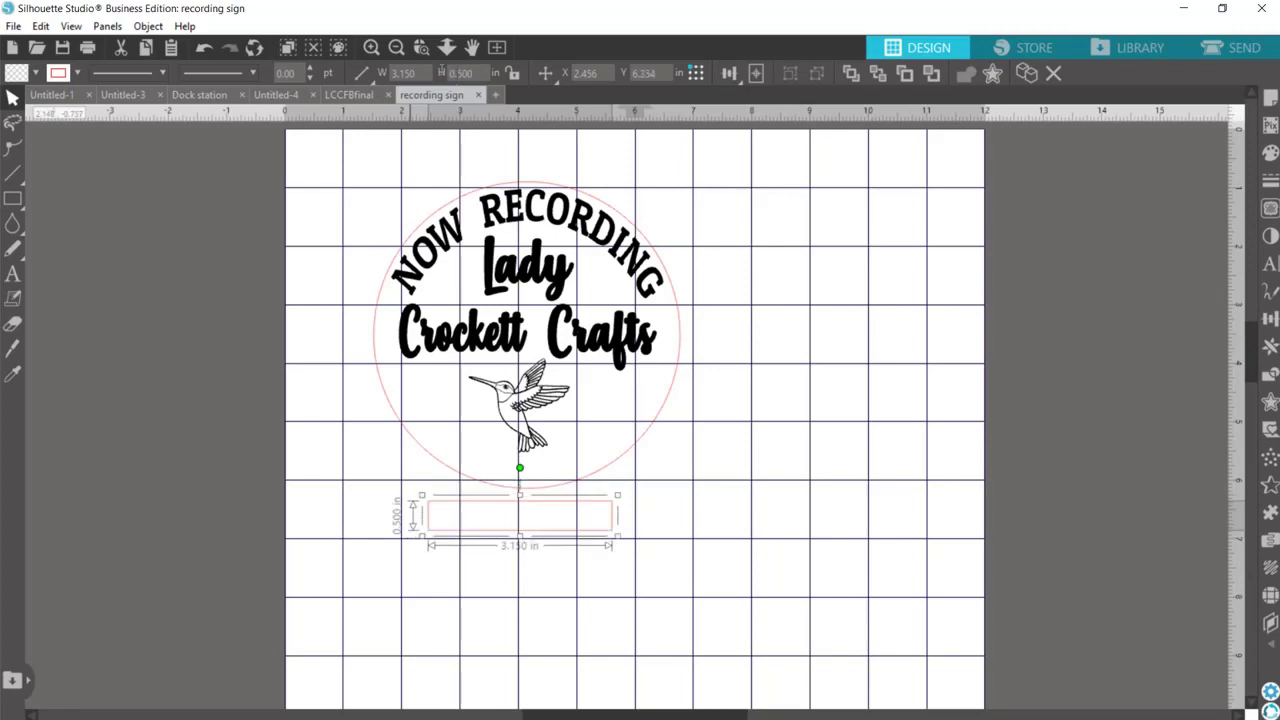
{"action": "left_click", "coordinate": [550, 535]}
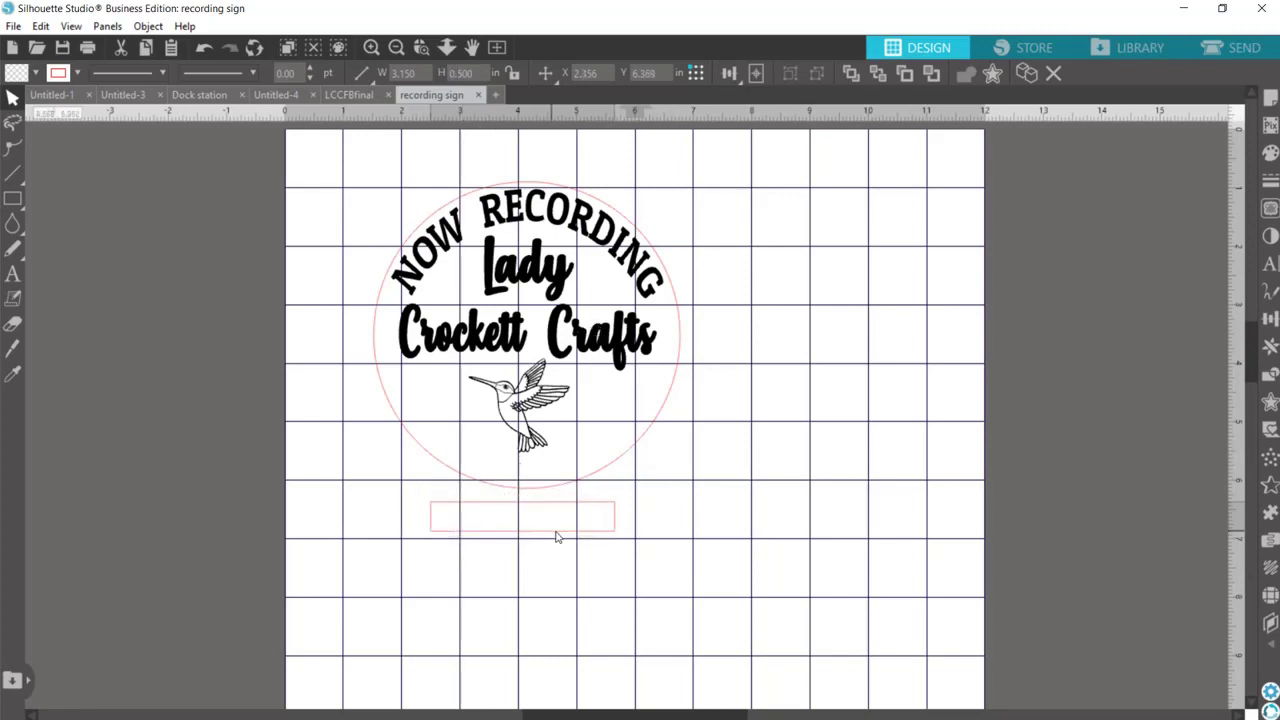
{"action": "left_click", "coordinate": [558, 534]}
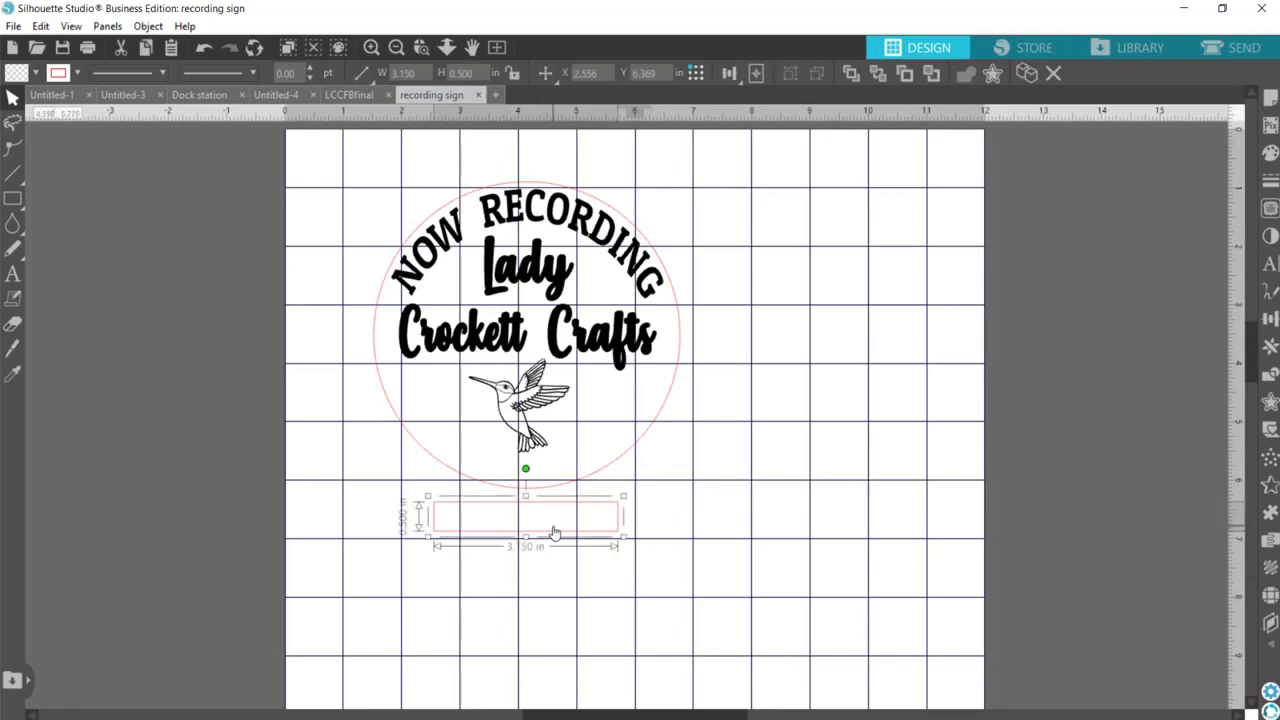
Step: Marquee-select the whole hummingbird logo and ungroup it
{"action": "left_click", "coordinate": [644, 340]}
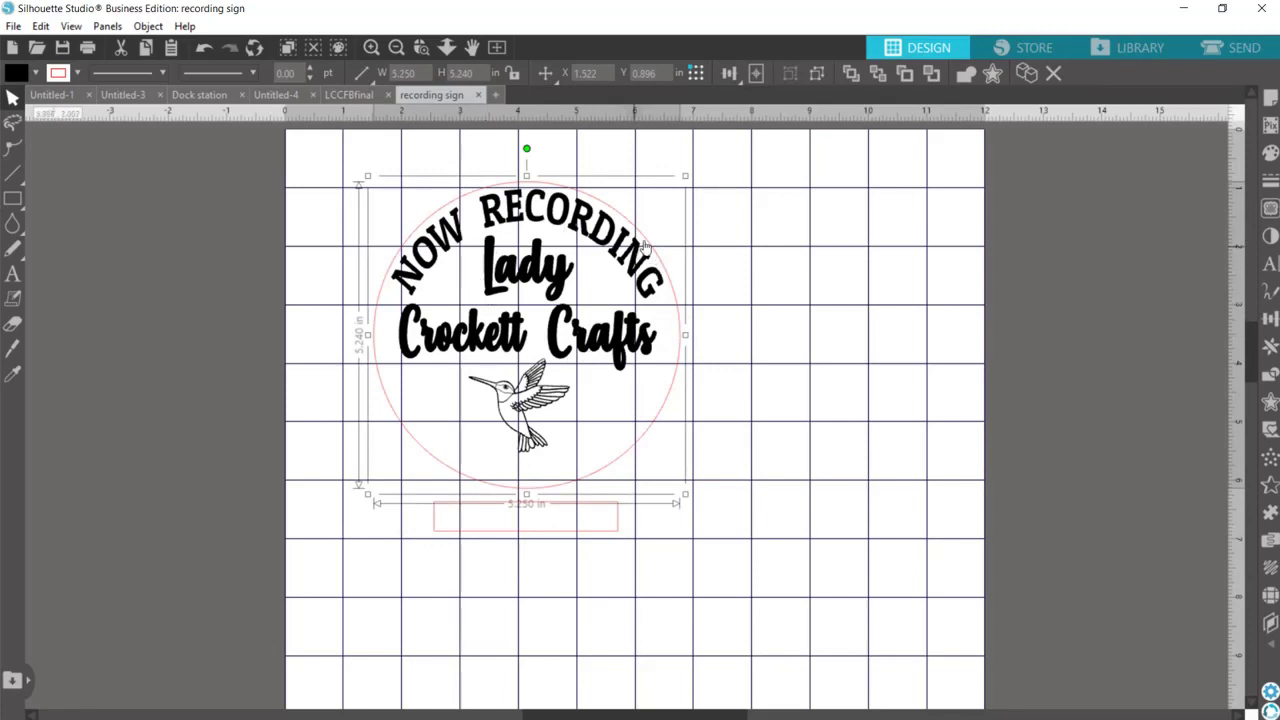
{"action": "left_click", "coordinate": [724, 214]}
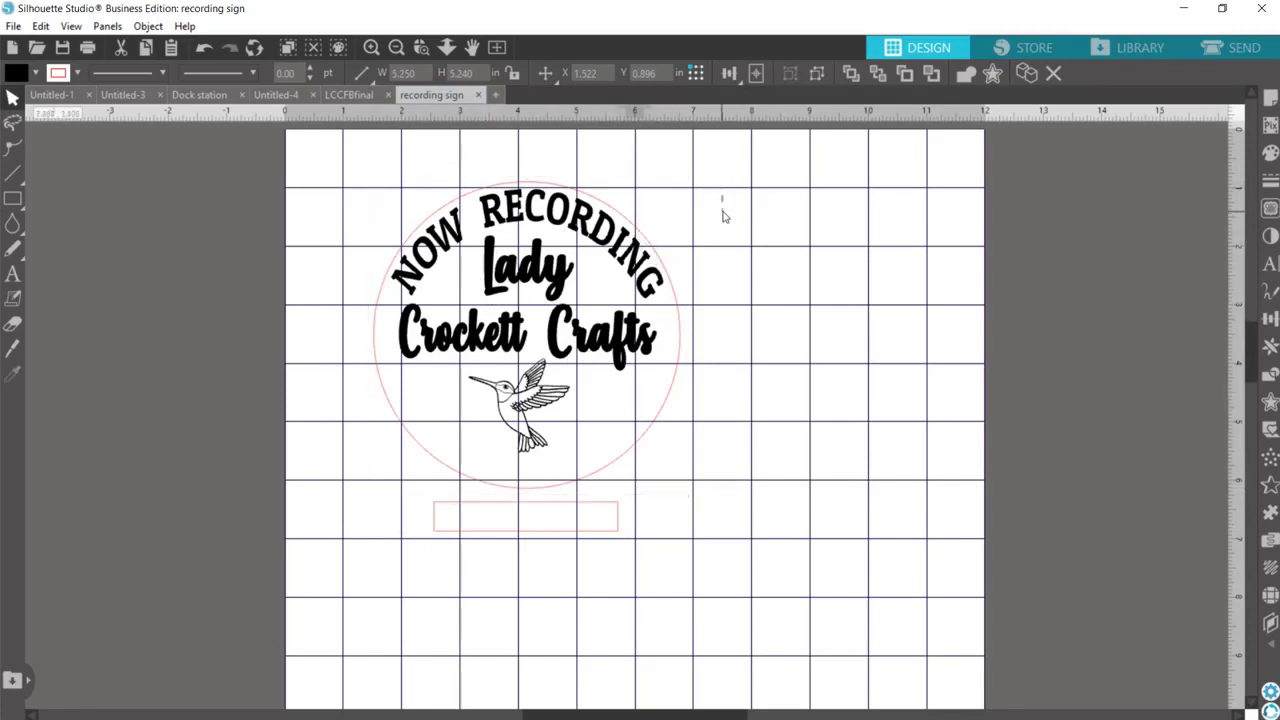
{"action": "left_click_drag", "start_coordinate": [722, 189], "coordinate": [390, 402]}
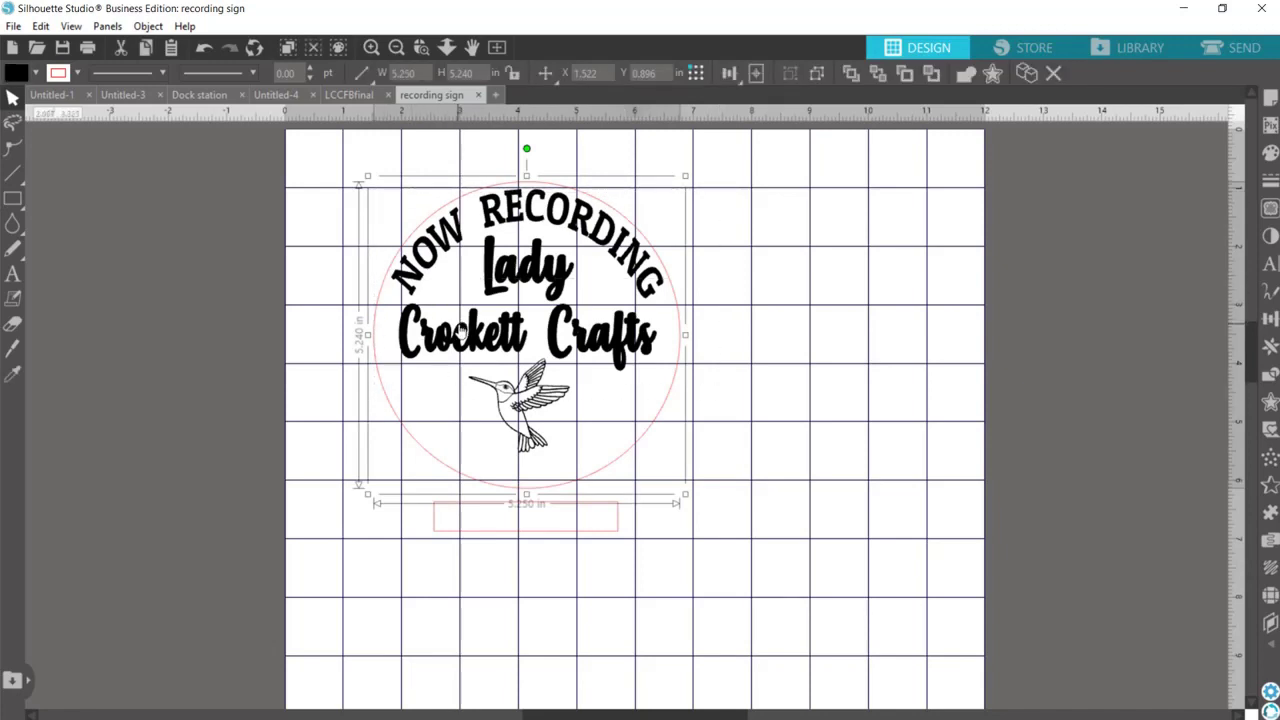
{"action": "right_click", "coordinate": [460, 331]}
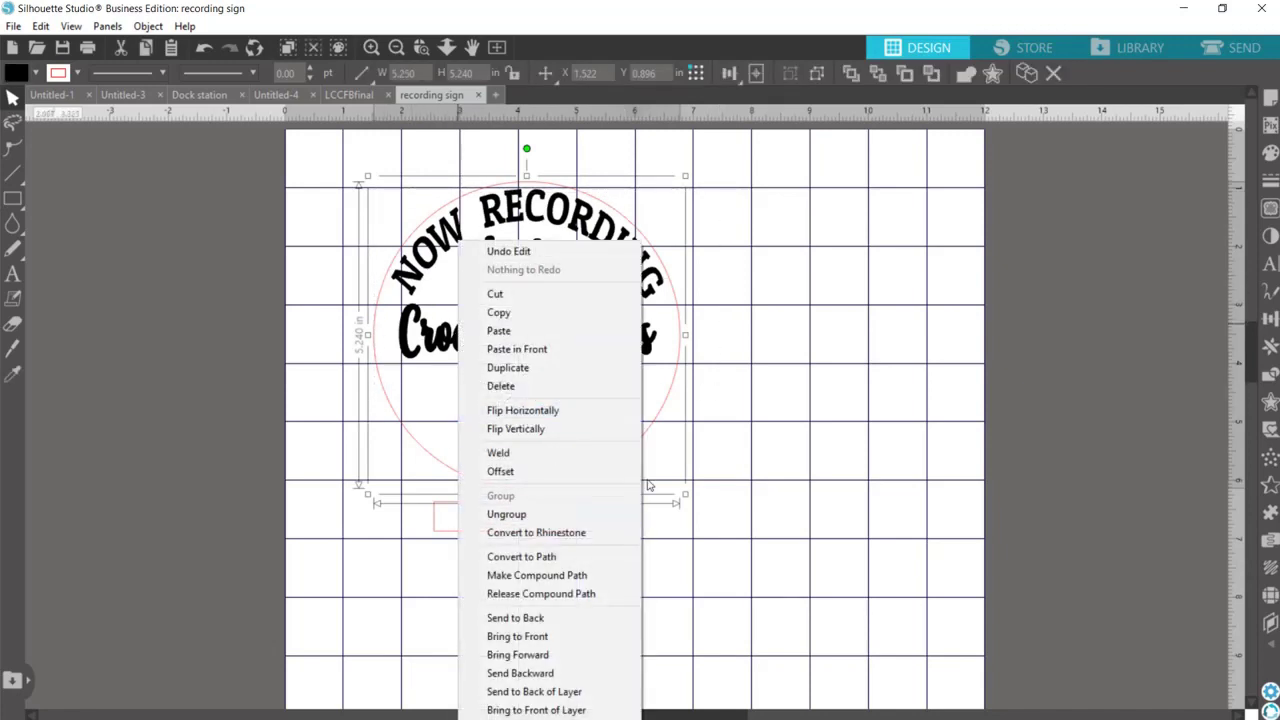
{"action": "left_click", "coordinate": [797, 382]}
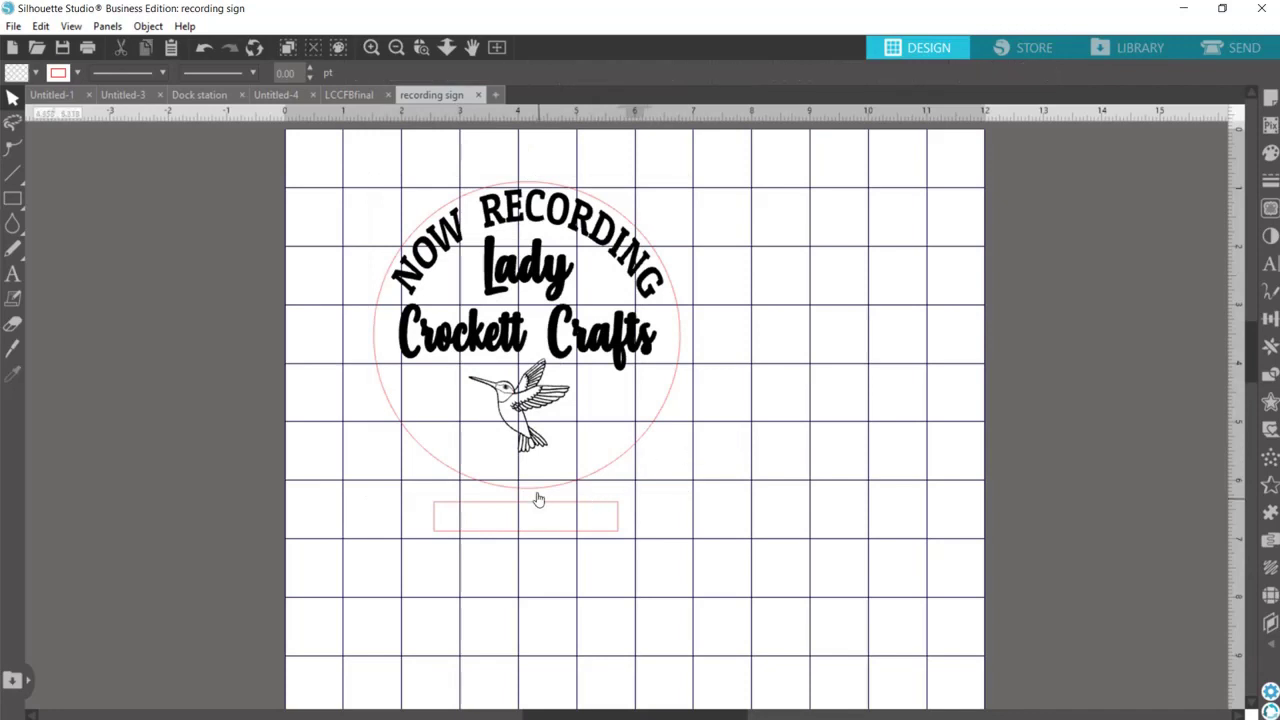
Step: Lower the logo and rectangle so the rectangle overlaps the circle's bottom edge
{"action": "left_click_drag", "start_coordinate": [538, 496], "coordinate": [538, 534]}
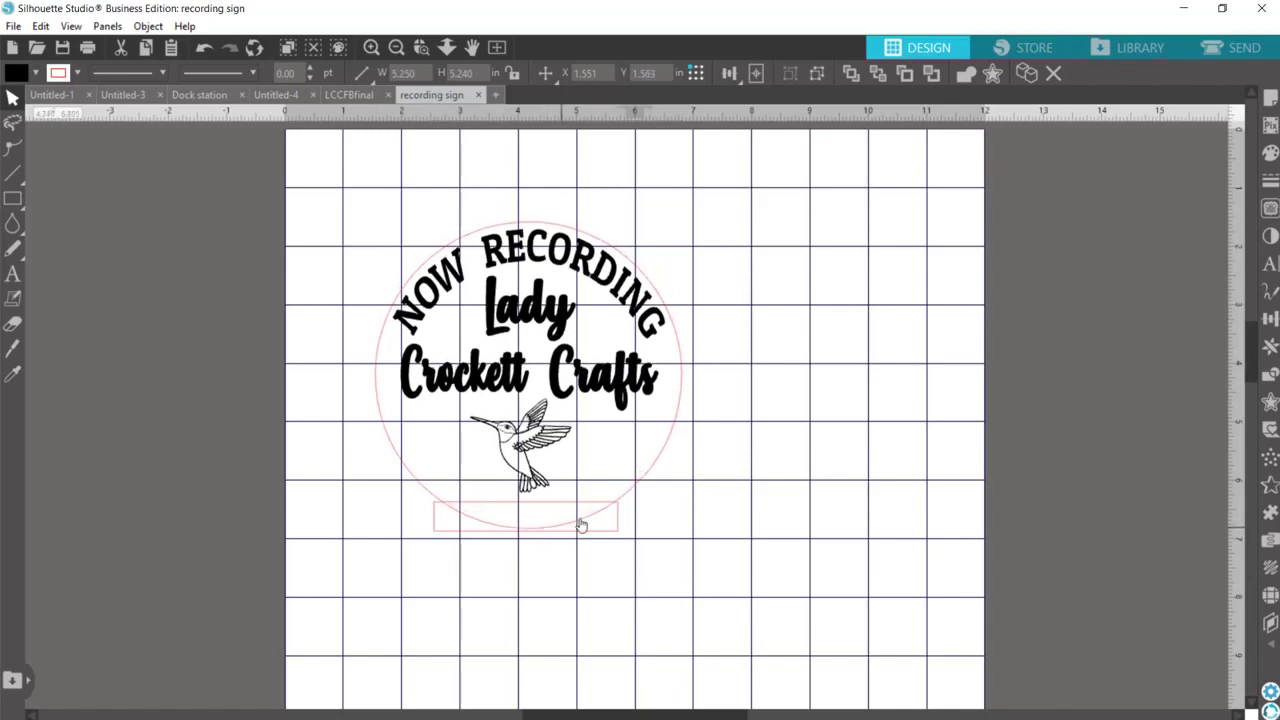
{"action": "left_click", "coordinate": [611, 523]}
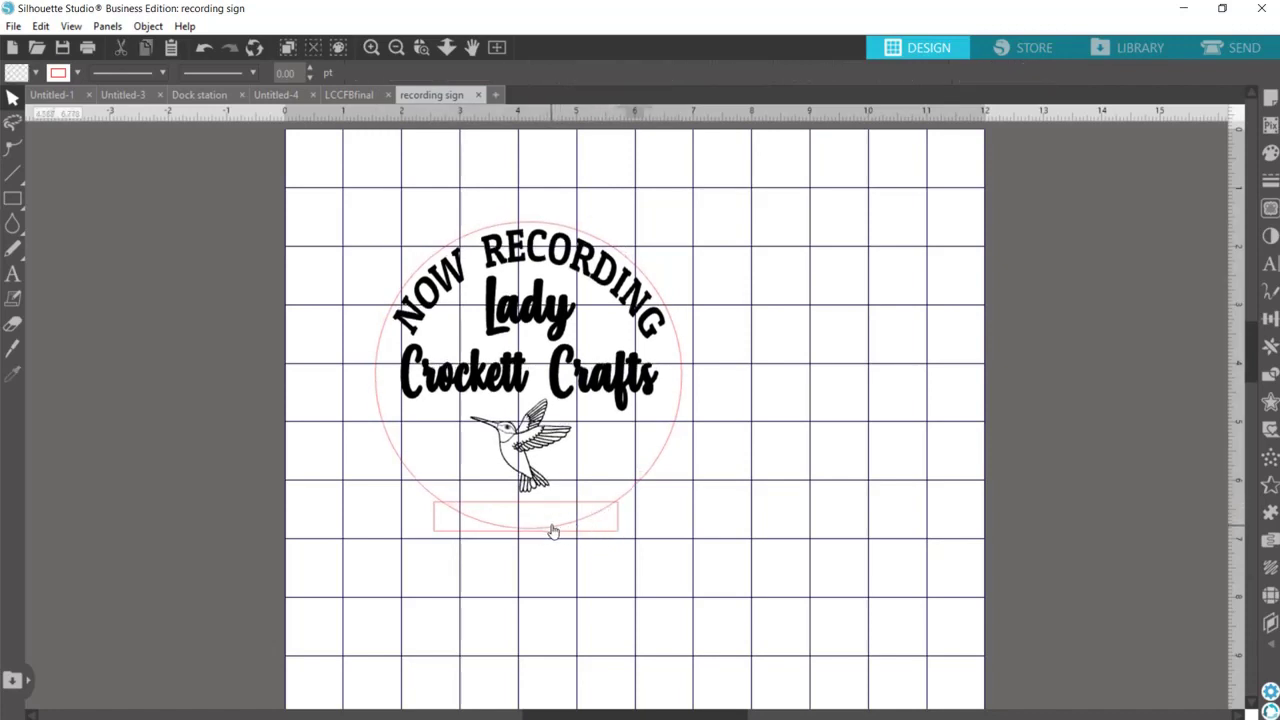
{"action": "mouse_move", "coordinate": [553, 534]}
{"action": "left_mouse_down"}
{"action": "mouse_move", "coordinate": [543, 510]}
{"action": "mouse_move", "coordinate": [553, 546]}
{"action": "mouse_move", "coordinate": [548, 525]}
{"action": "left_mouse_up"}
{"action": "left_click", "coordinate": [562, 522]}
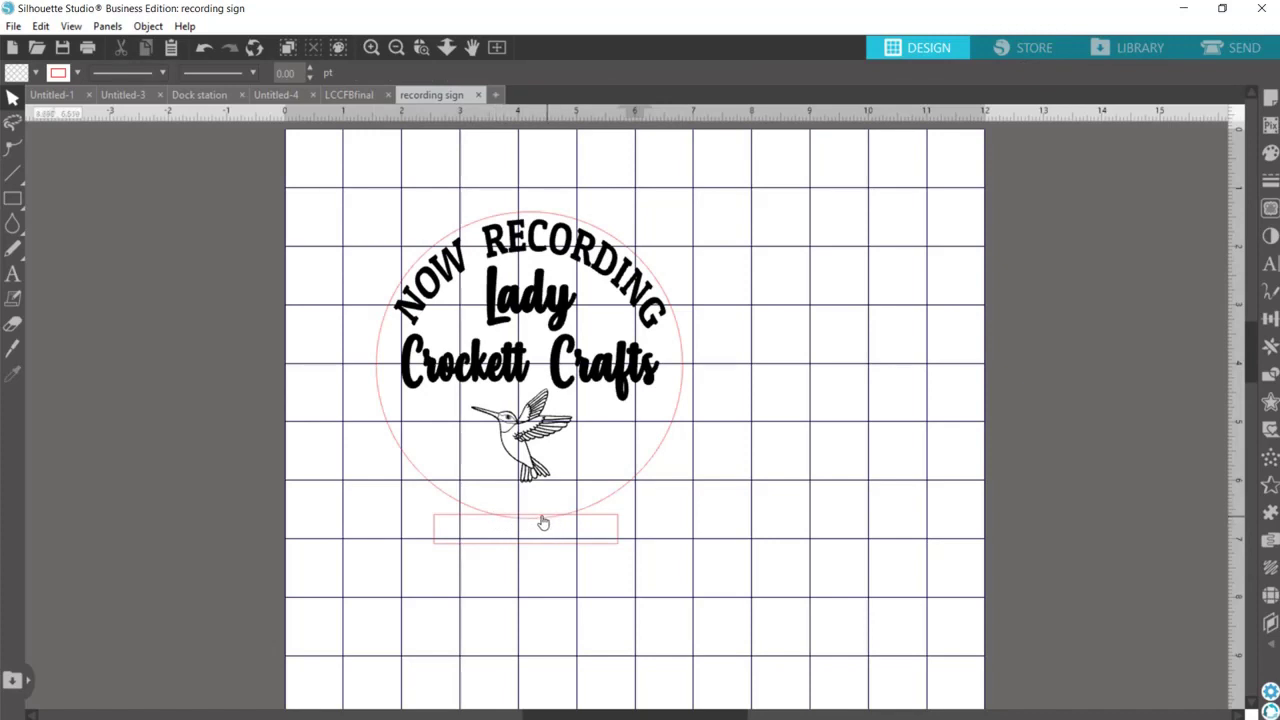
{"action": "left_click", "coordinate": [529, 524]}
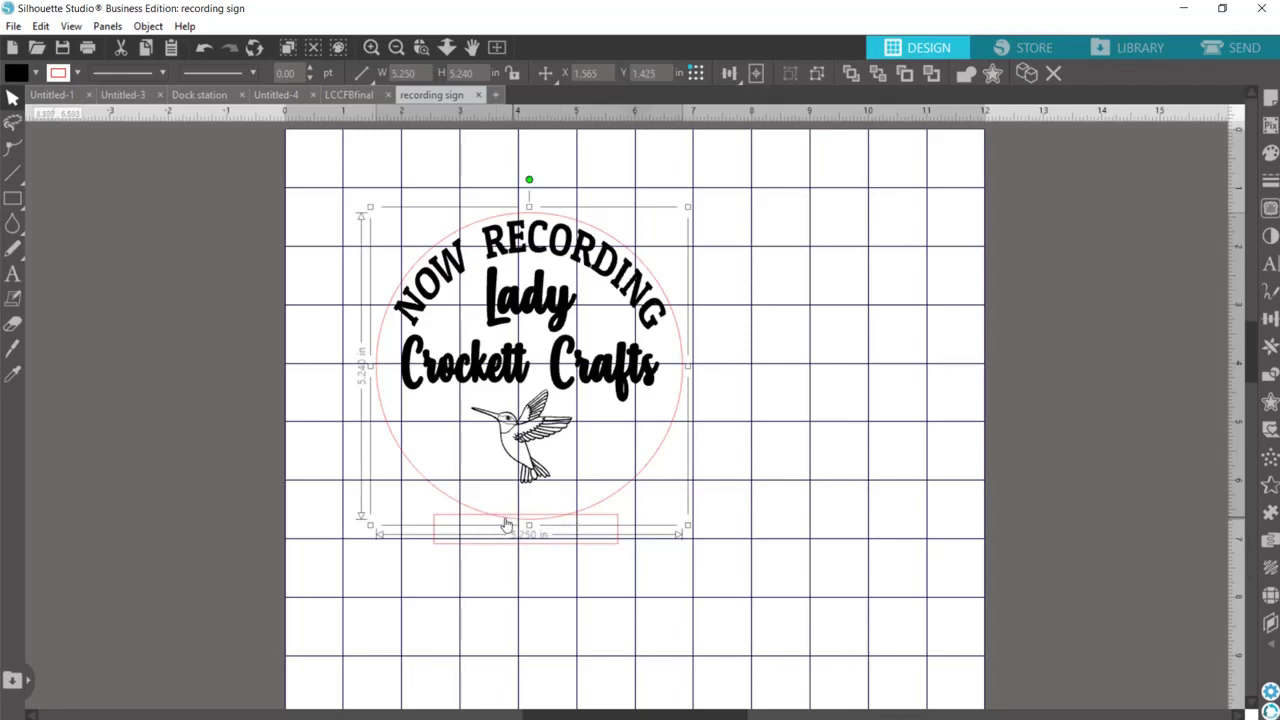
{"action": "left_click", "coordinate": [543, 568]}
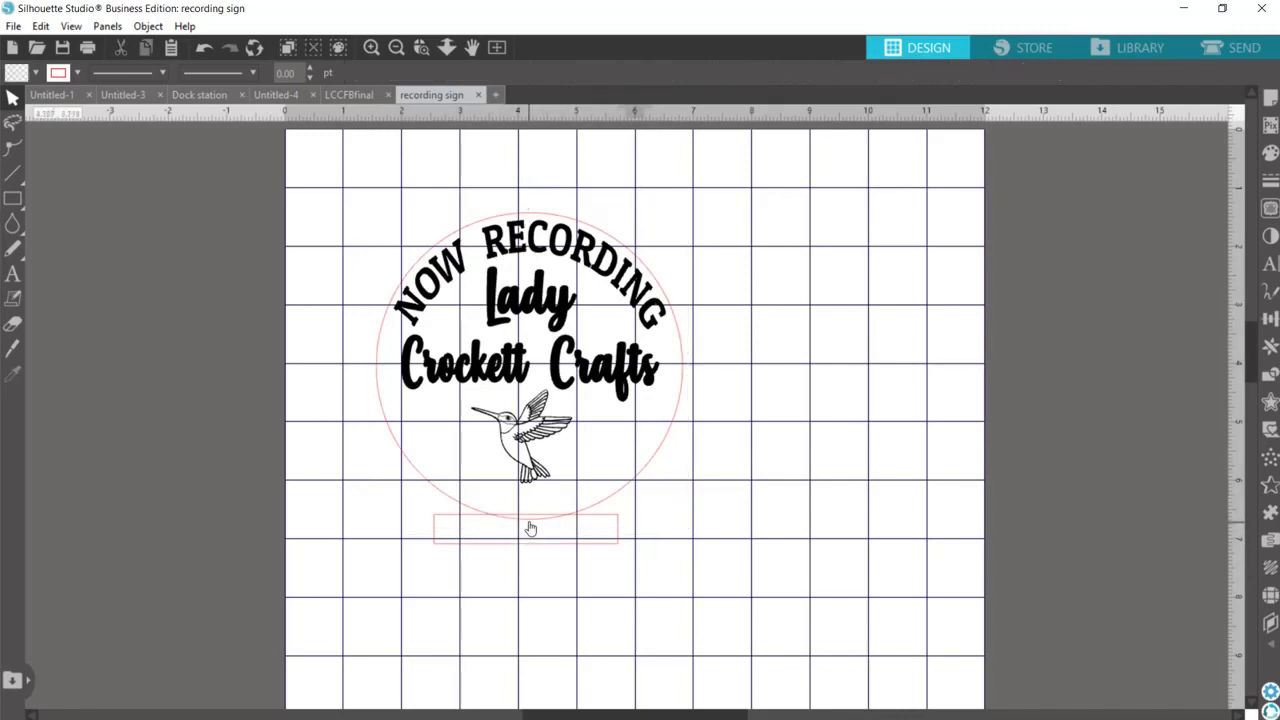
{"action": "left_click_drag", "start_coordinate": [530, 528], "coordinate": [531, 543]}
Step: Select the logo and rectangle and apply Align Center to centre the rectangle beneath the circle
{"action": "left_click", "coordinate": [528, 548]}
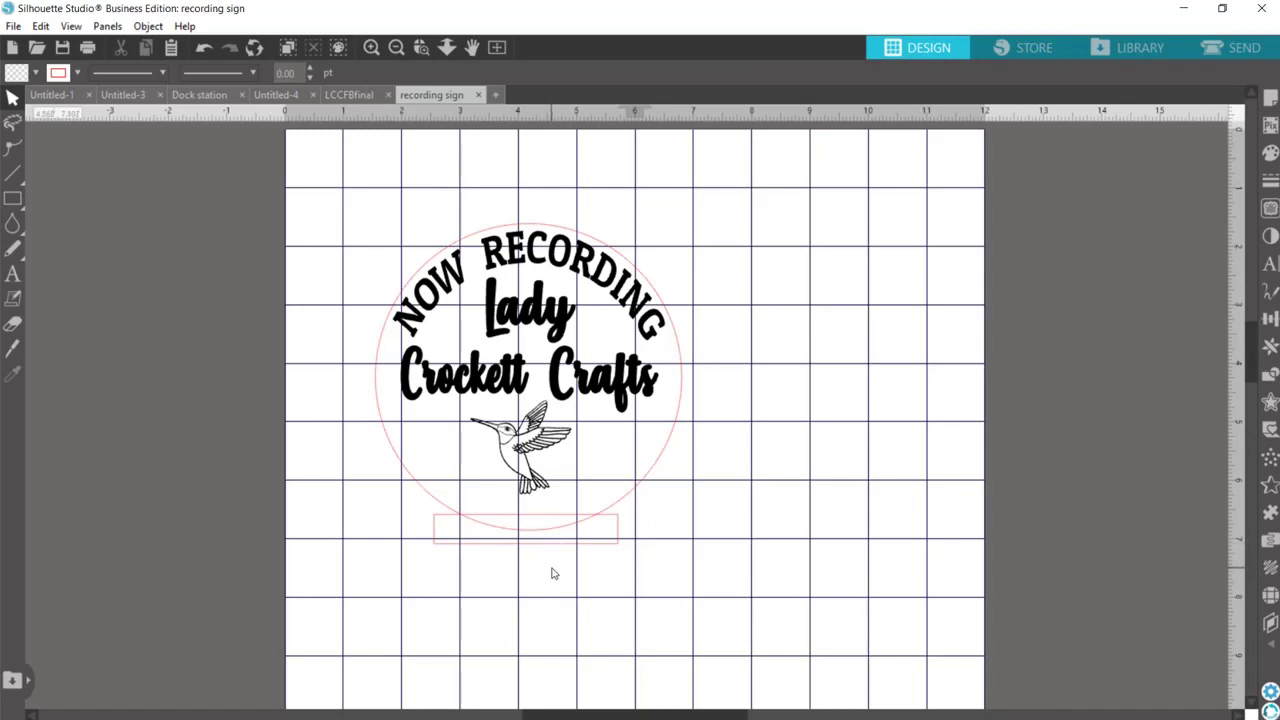
{"action": "left_click", "coordinate": [553, 522]}
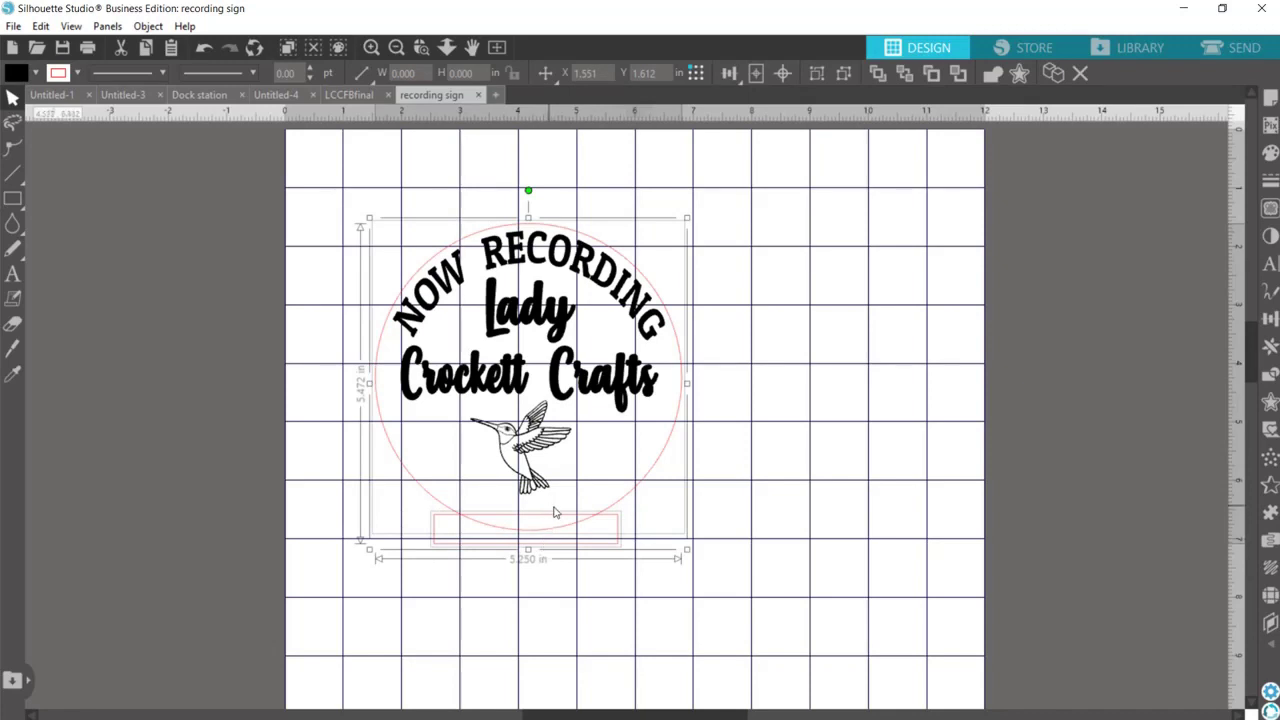
{"action": "left_click", "coordinate": [732, 75]}
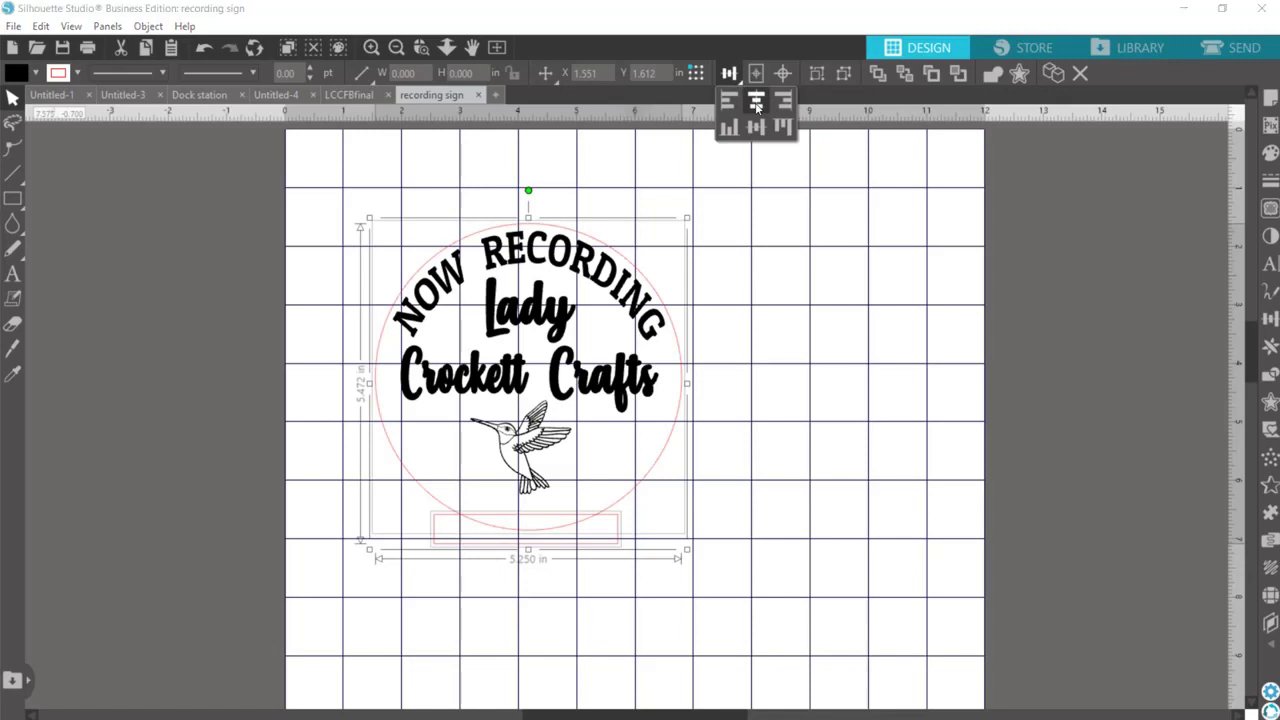
{"action": "left_click", "coordinate": [757, 104]}
{"action": "left_click", "coordinate": [534, 614]}
{"action": "left_click", "coordinate": [548, 605]}
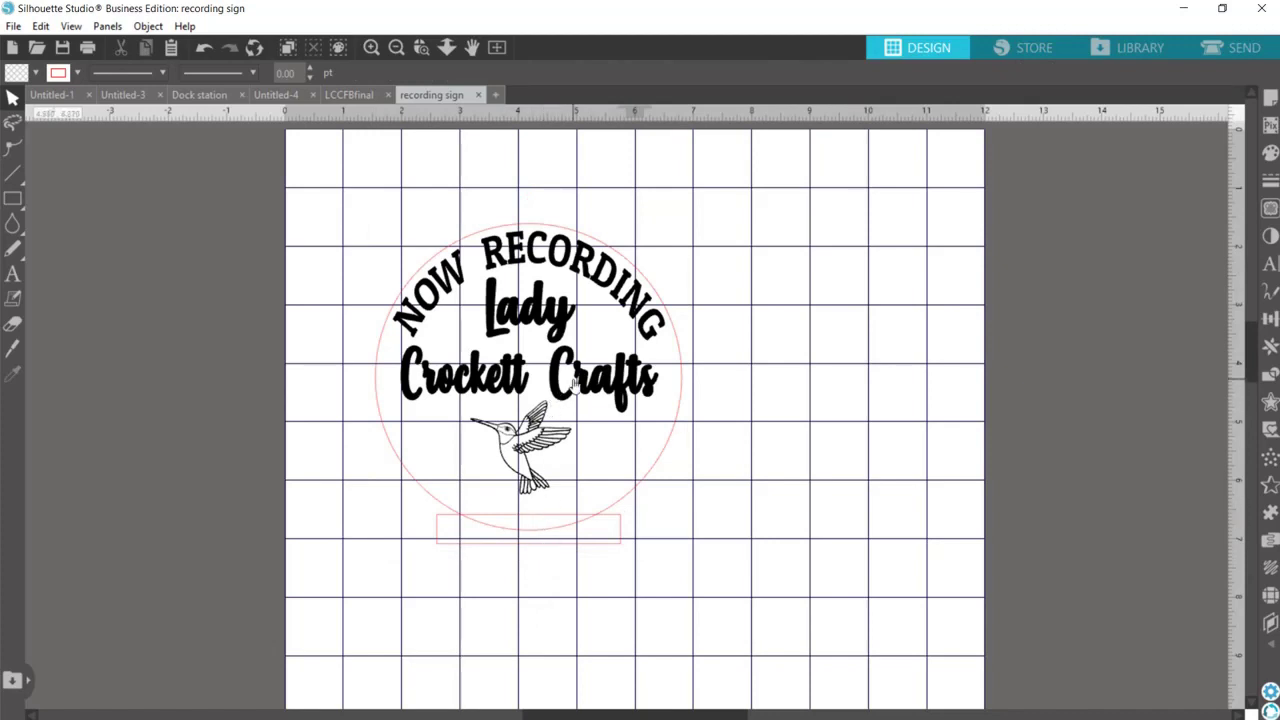
{"action": "left_click", "coordinate": [579, 540]}
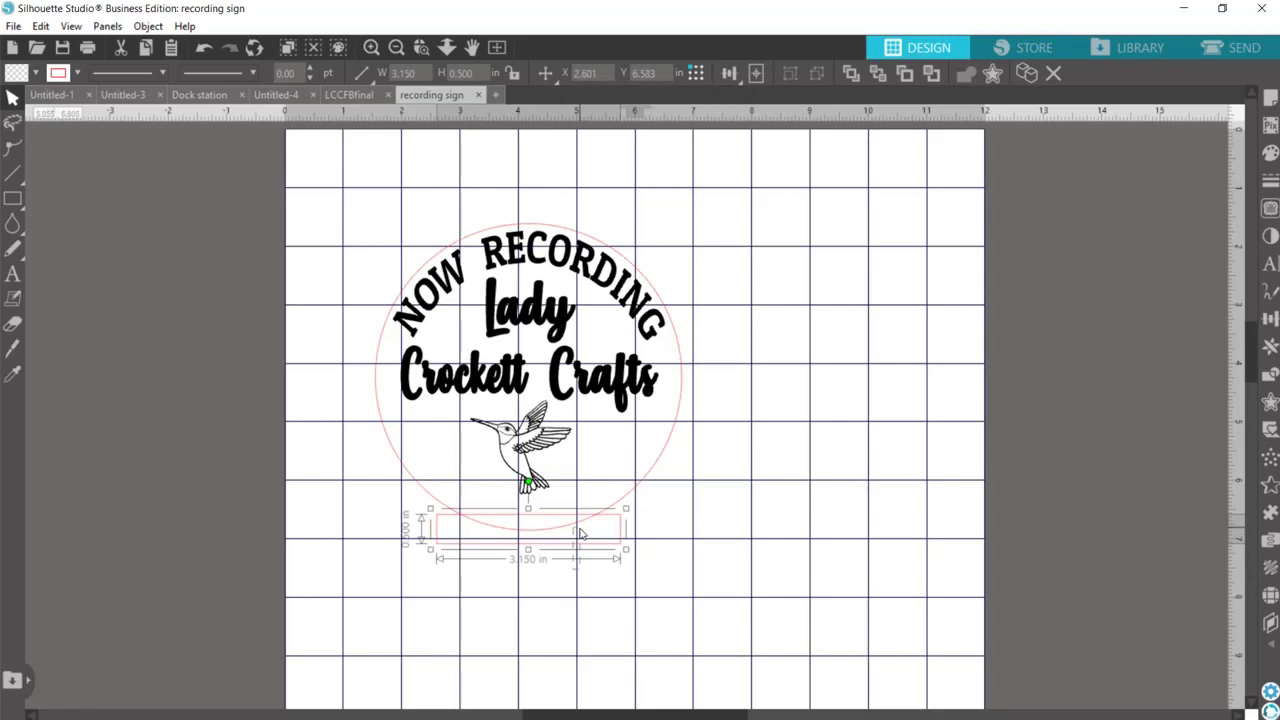
{"action": "left_click", "coordinate": [590, 509], "text": "shift"}
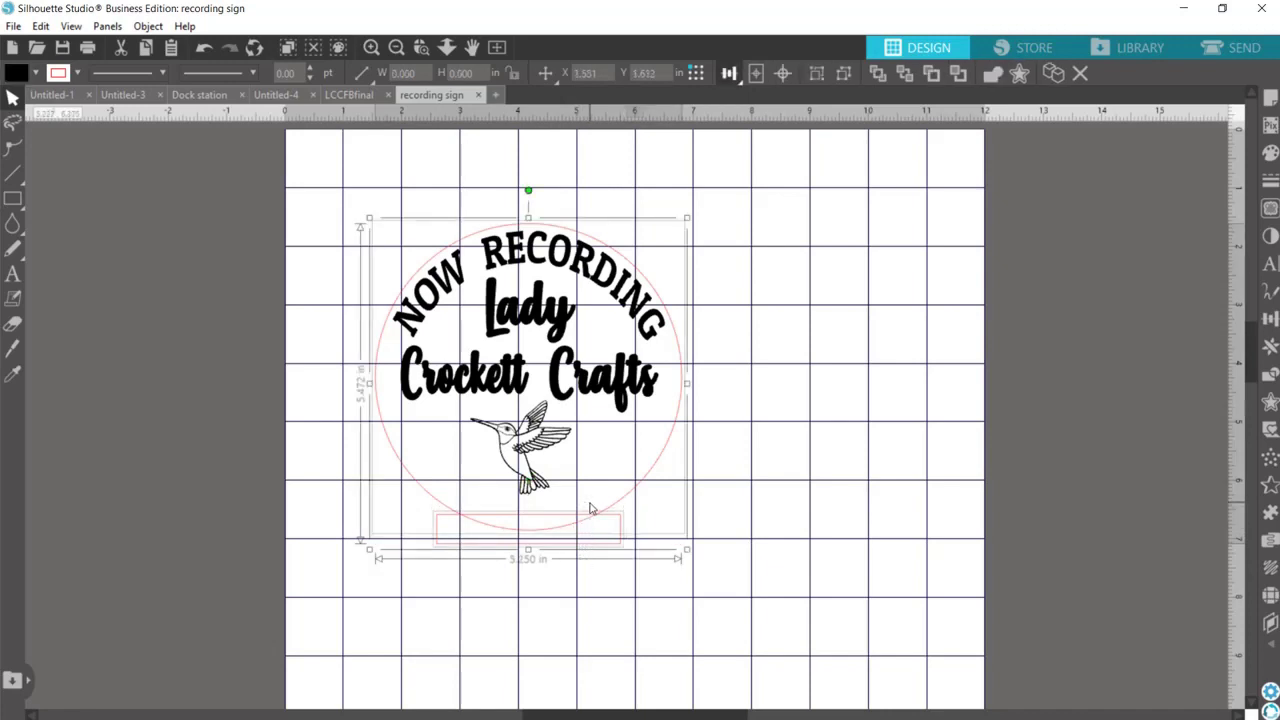
{"action": "right_click", "coordinate": [590, 509]}
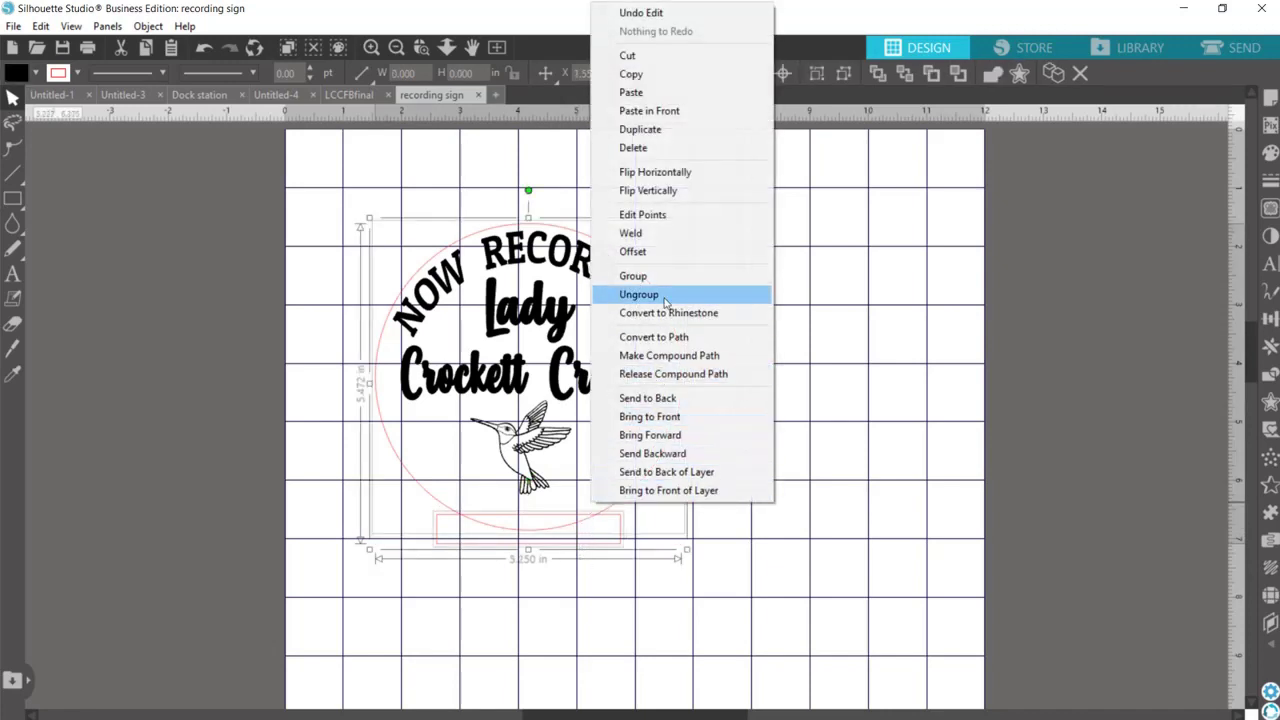
{"action": "left_click", "coordinate": [664, 233]}
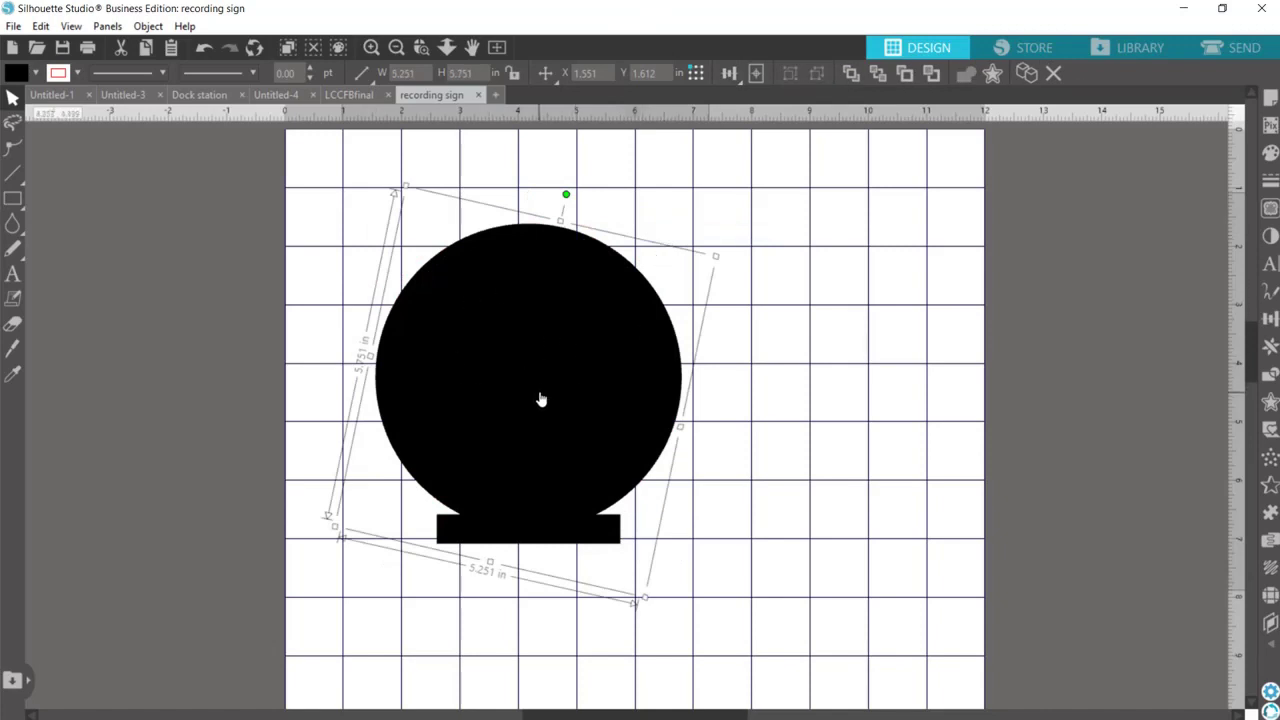
{"action": "key", "text": "ctrl+z"}
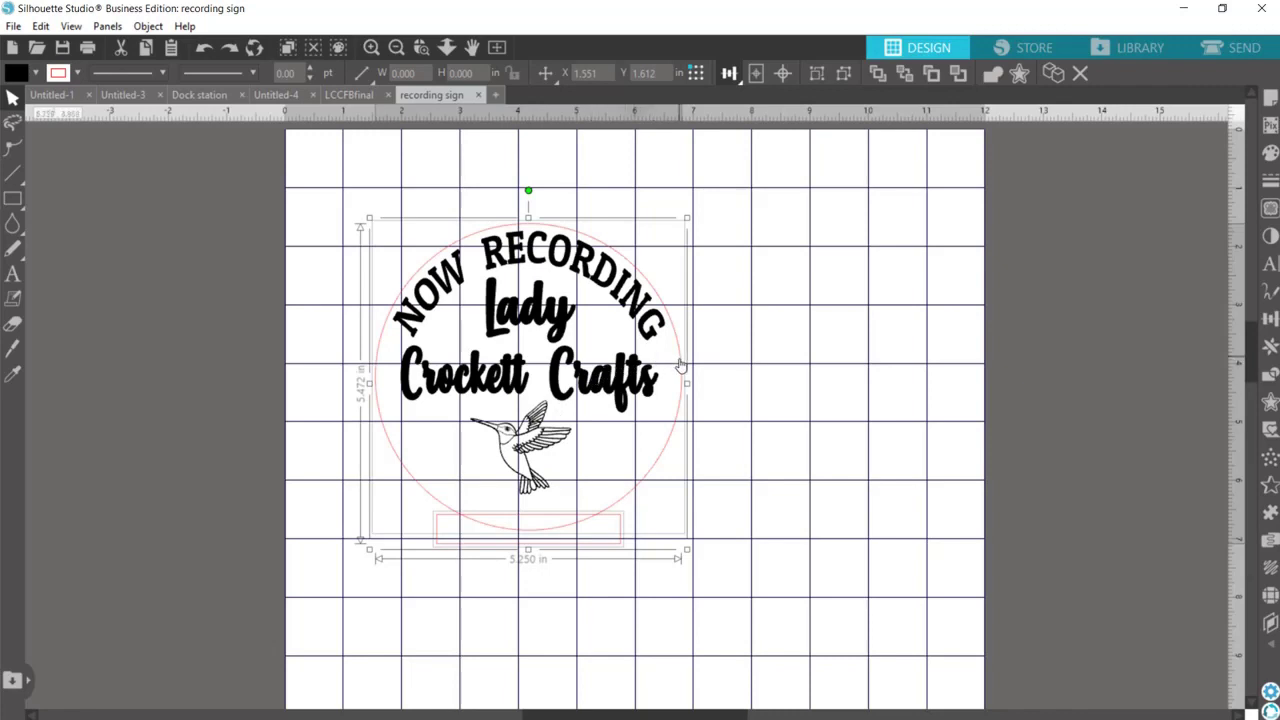
Step: Ungroup the sign design into its separate pieces
{"action": "right_click", "coordinate": [610, 373]}
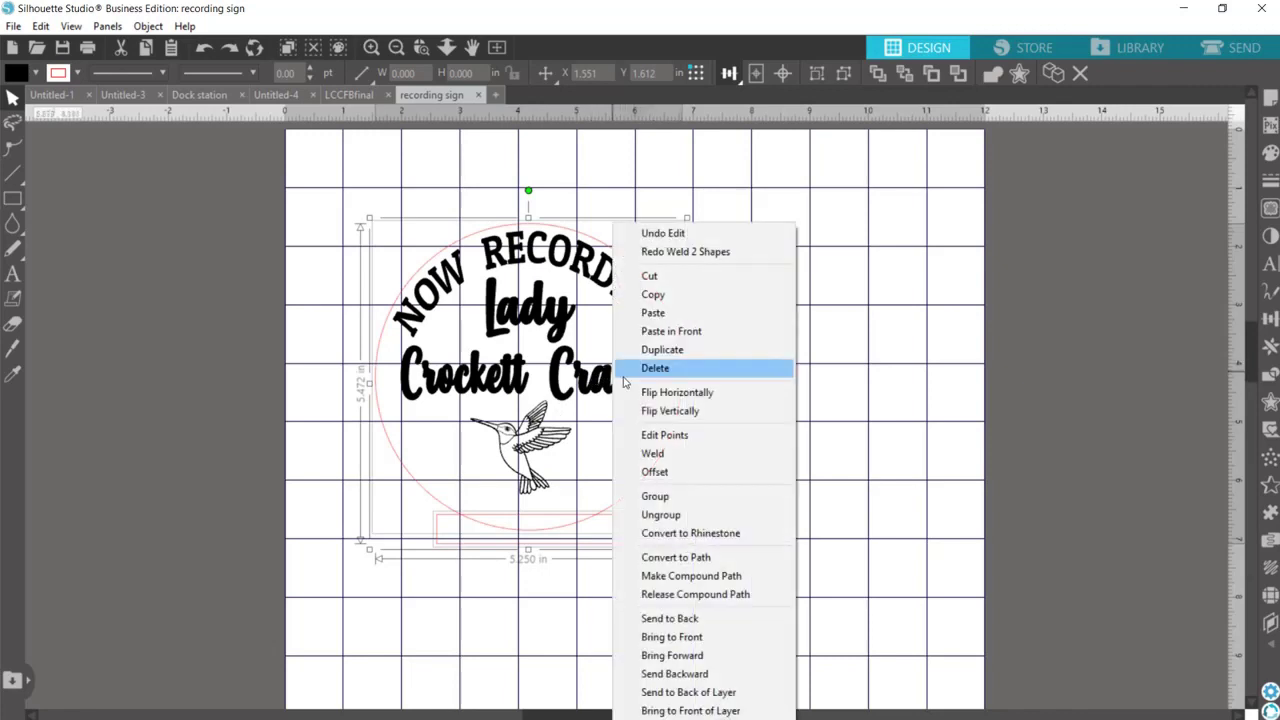
{"action": "left_click", "coordinate": [650, 514]}
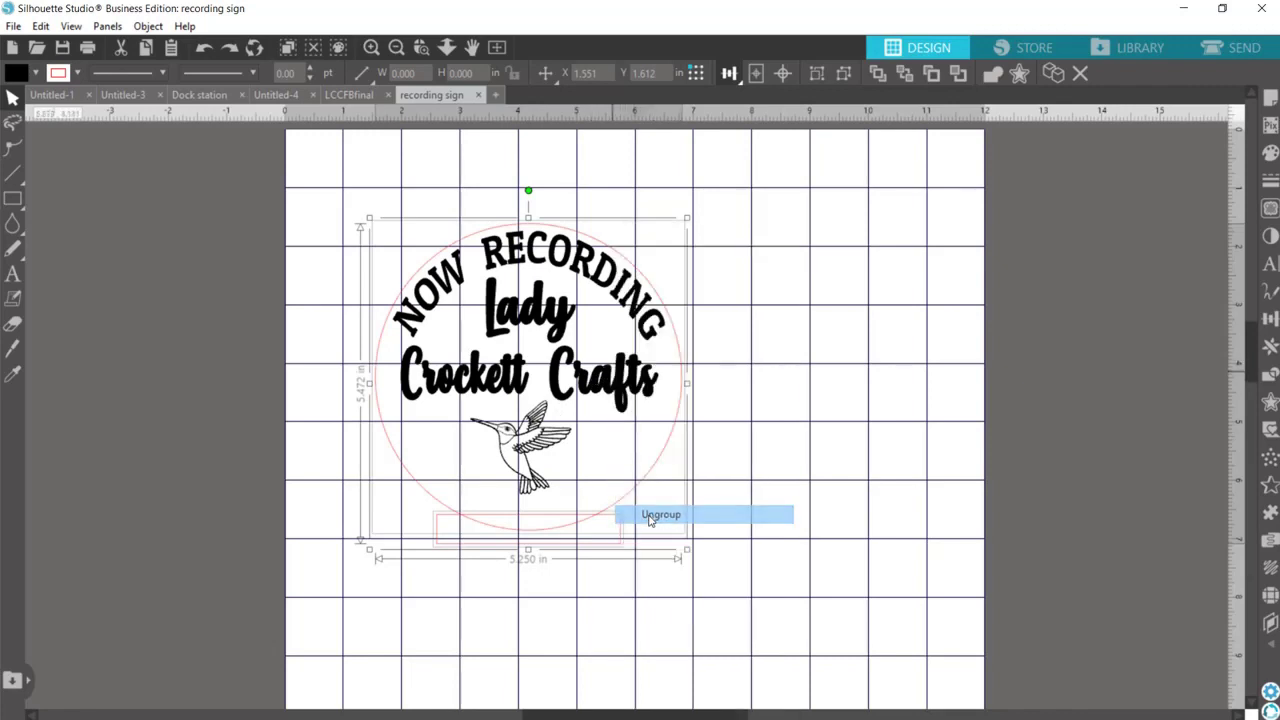
{"action": "left_click", "coordinate": [647, 578]}
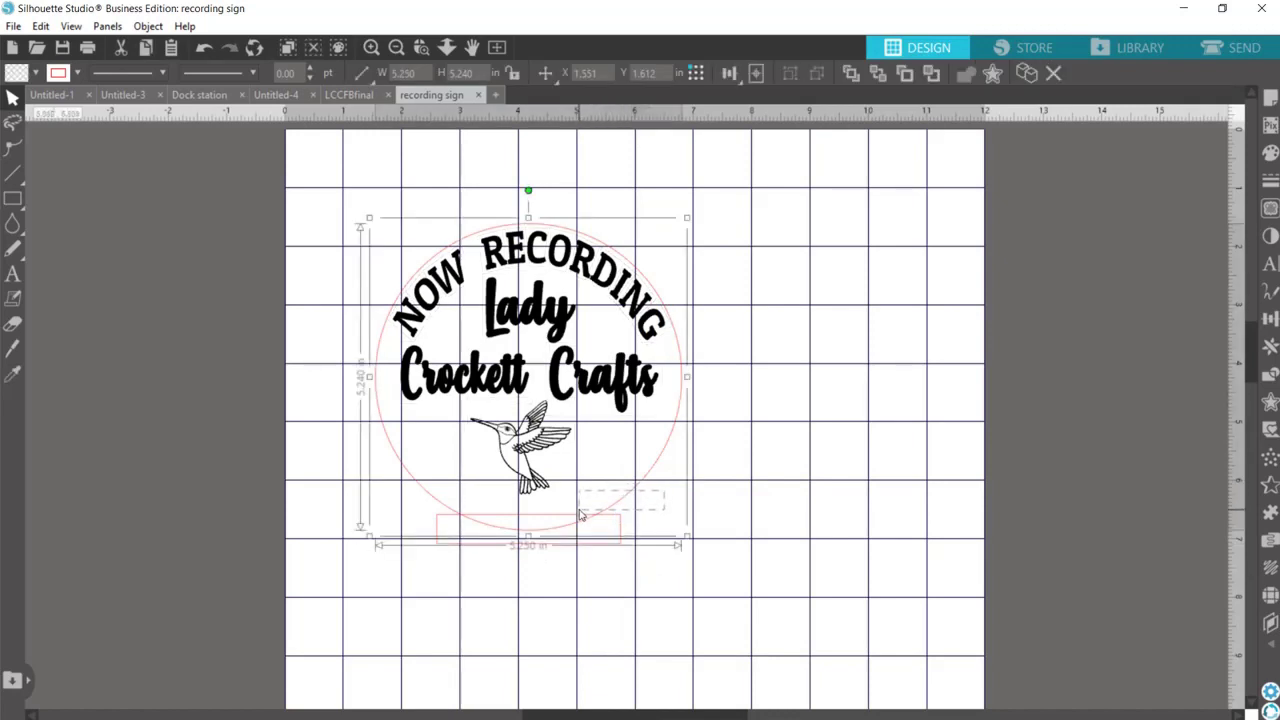
Step: Weld the circle outline and base rectangle into one 5.250 x 5.472 in outline
{"action": "left_click_drag", "start_coordinate": [580, 515], "coordinate": [573, 566]}
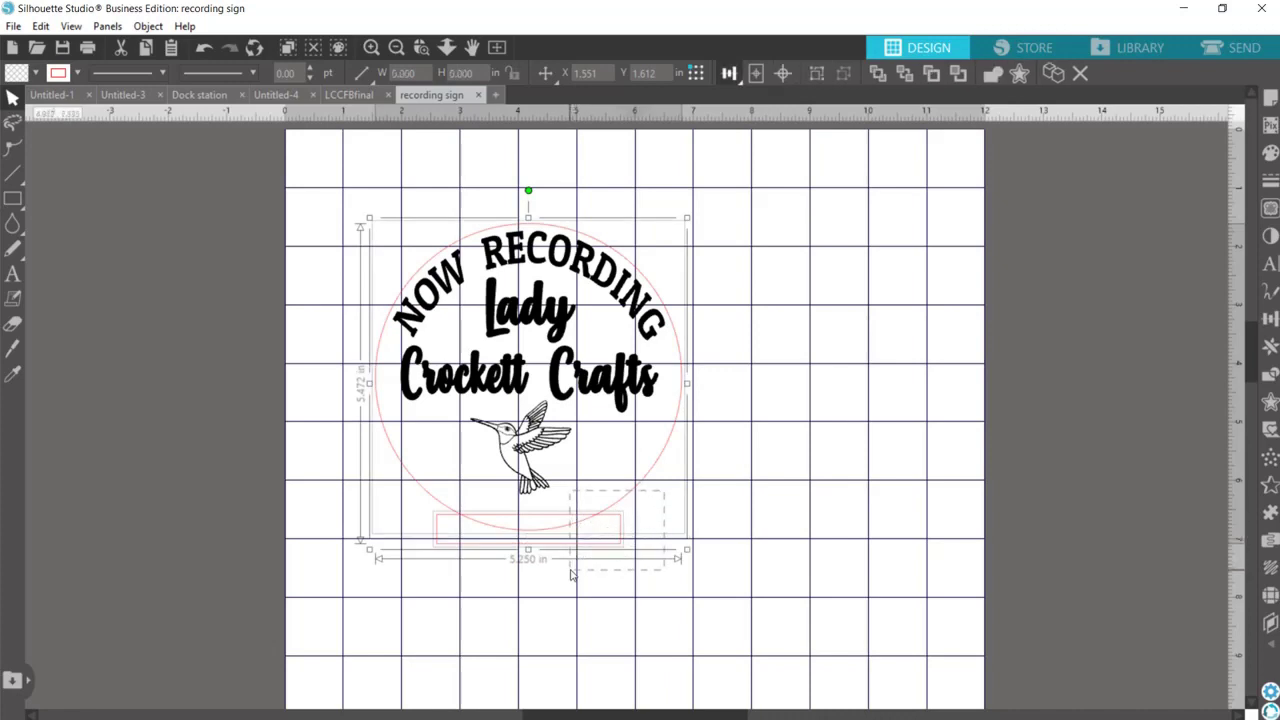
{"action": "right_click", "coordinate": [602, 518]}
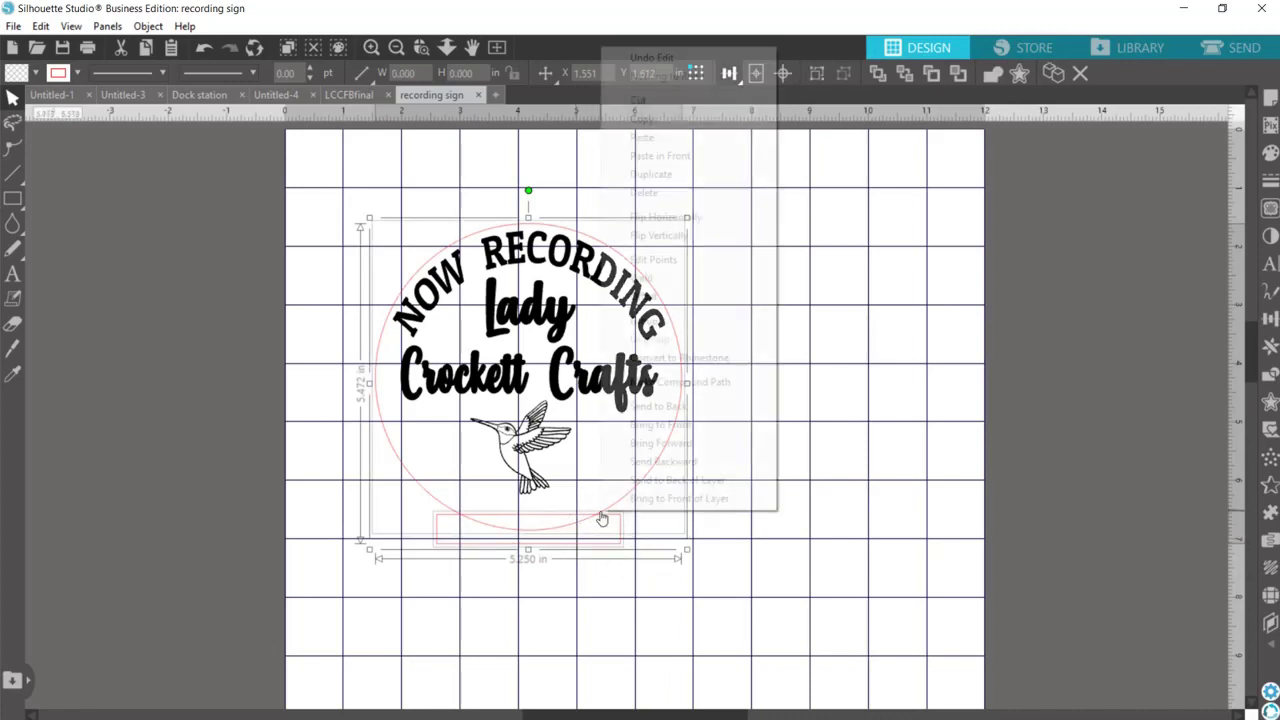
{"action": "left_click", "coordinate": [637, 278]}
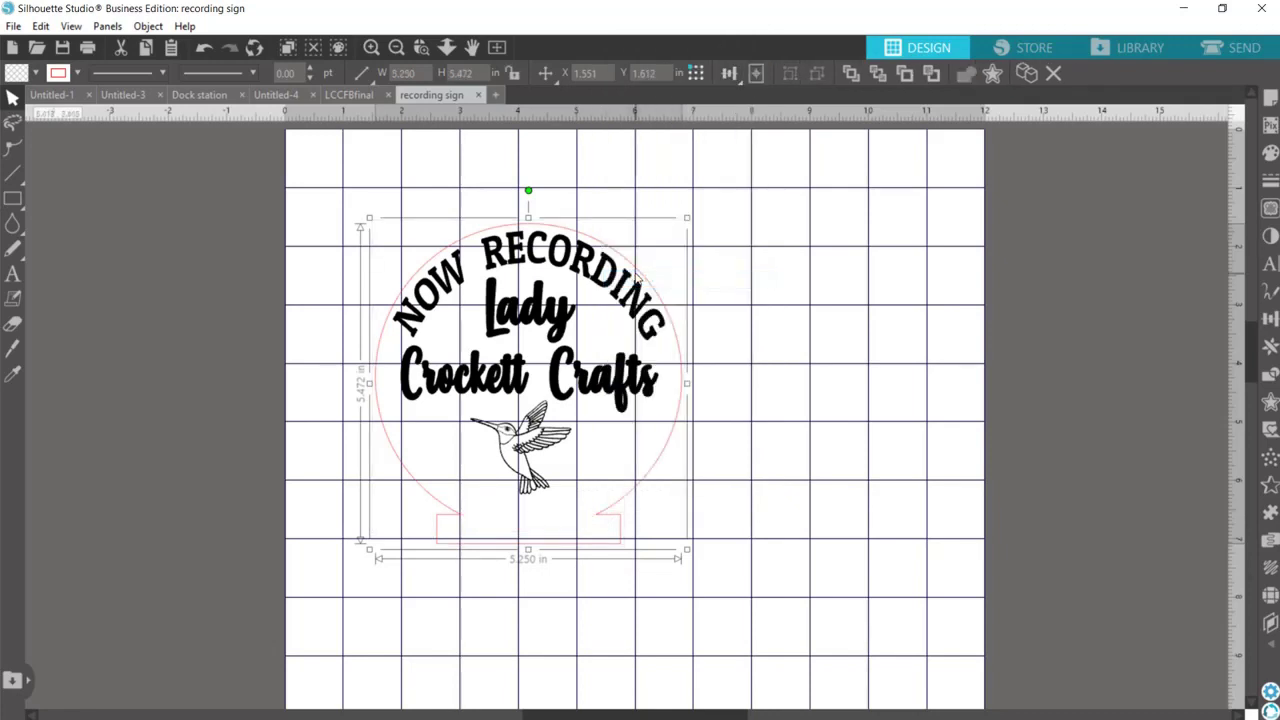
{"action": "left_click_drag", "start_coordinate": [748, 222], "coordinate": [337, 595]}
Step: Group all sign parts and move the design up toward the page's top-left
{"action": "right_click", "coordinate": [516, 527]}
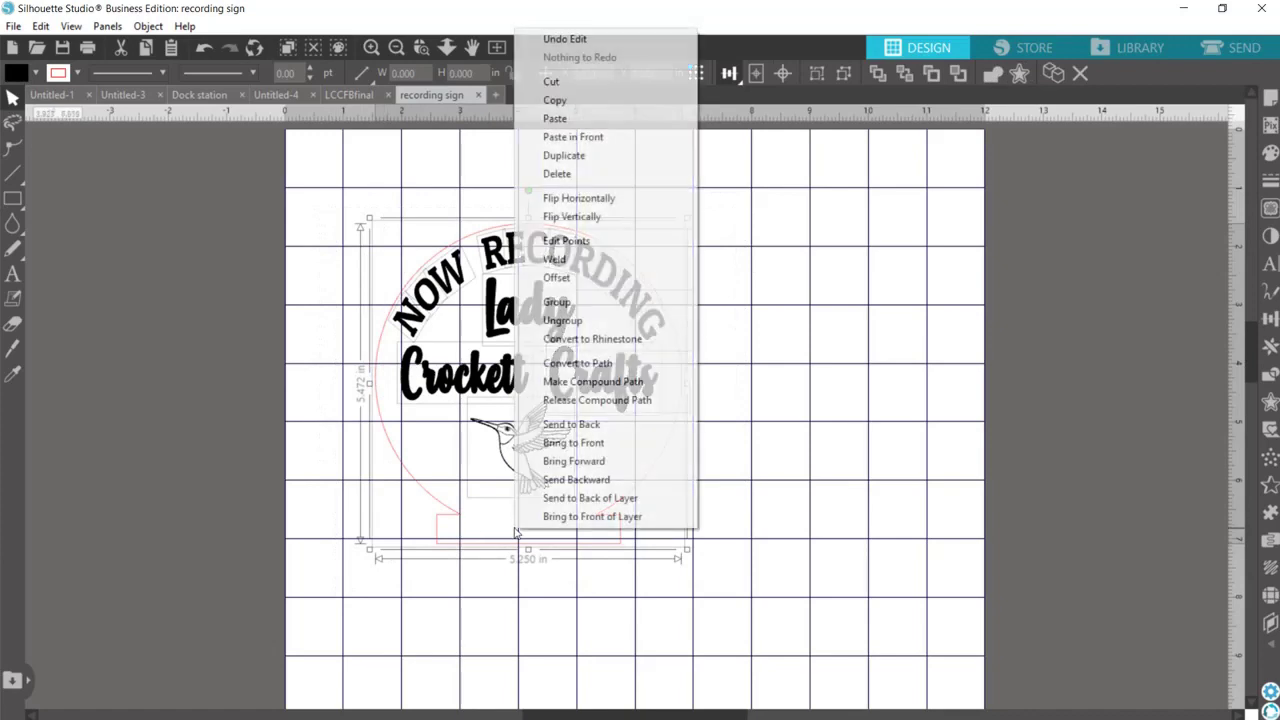
{"action": "left_click", "coordinate": [592, 304]}
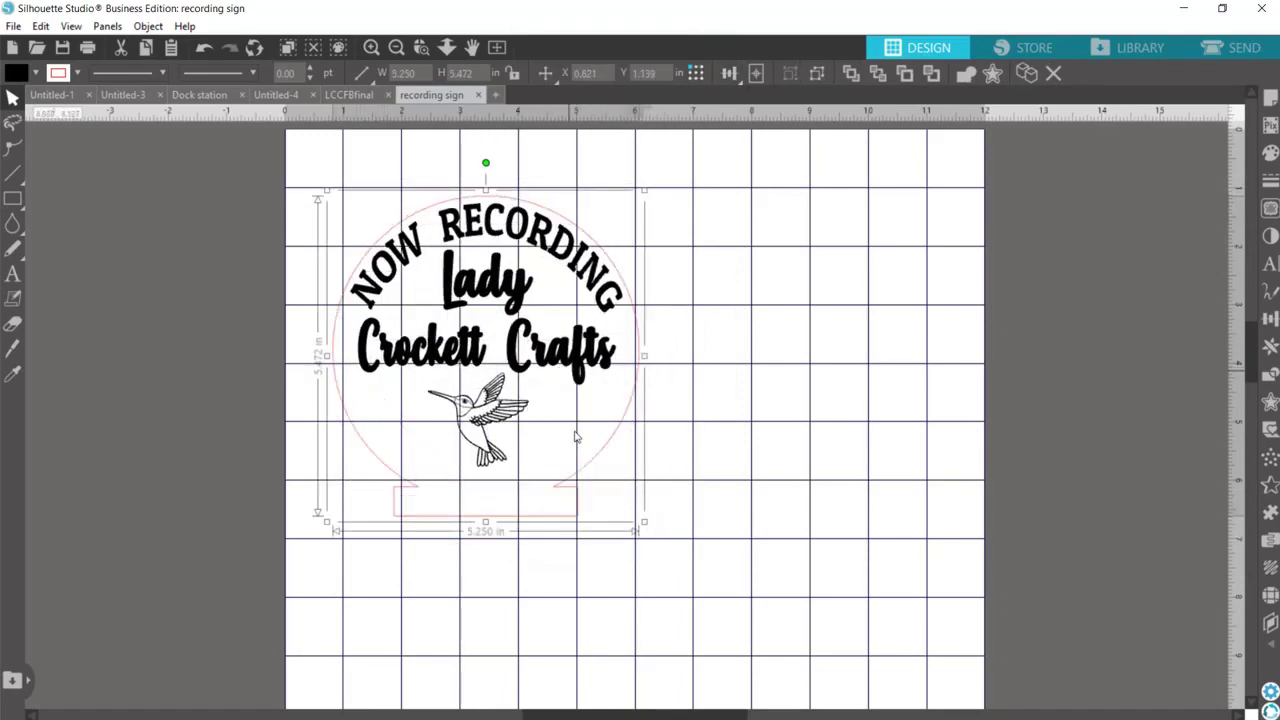
{"action": "scroll", "coordinate": [574, 470], "scroll_direction": "up", "scroll_amount": 3}
{"action": "left_click_drag", "start_coordinate": [570, 490], "coordinate": [559, 441]}
{"action": "left_click", "coordinate": [722, 451]}
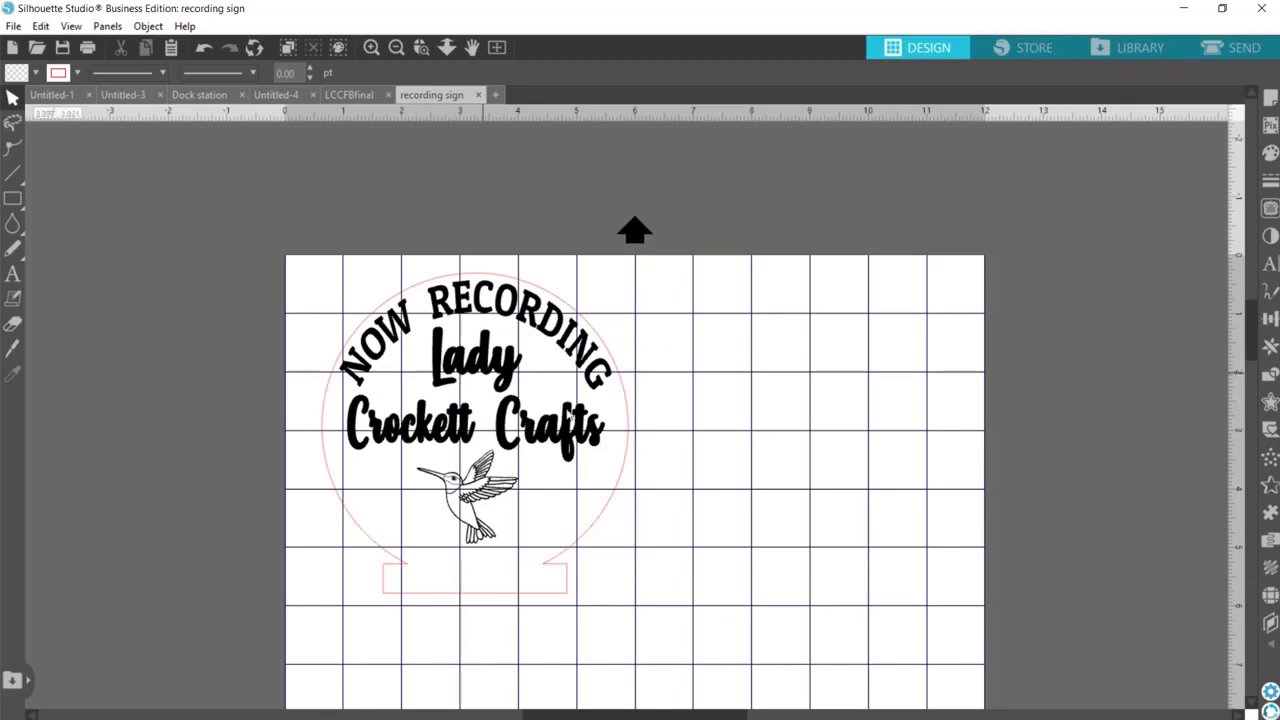
{"action": "left_click", "coordinate": [621, 478]}
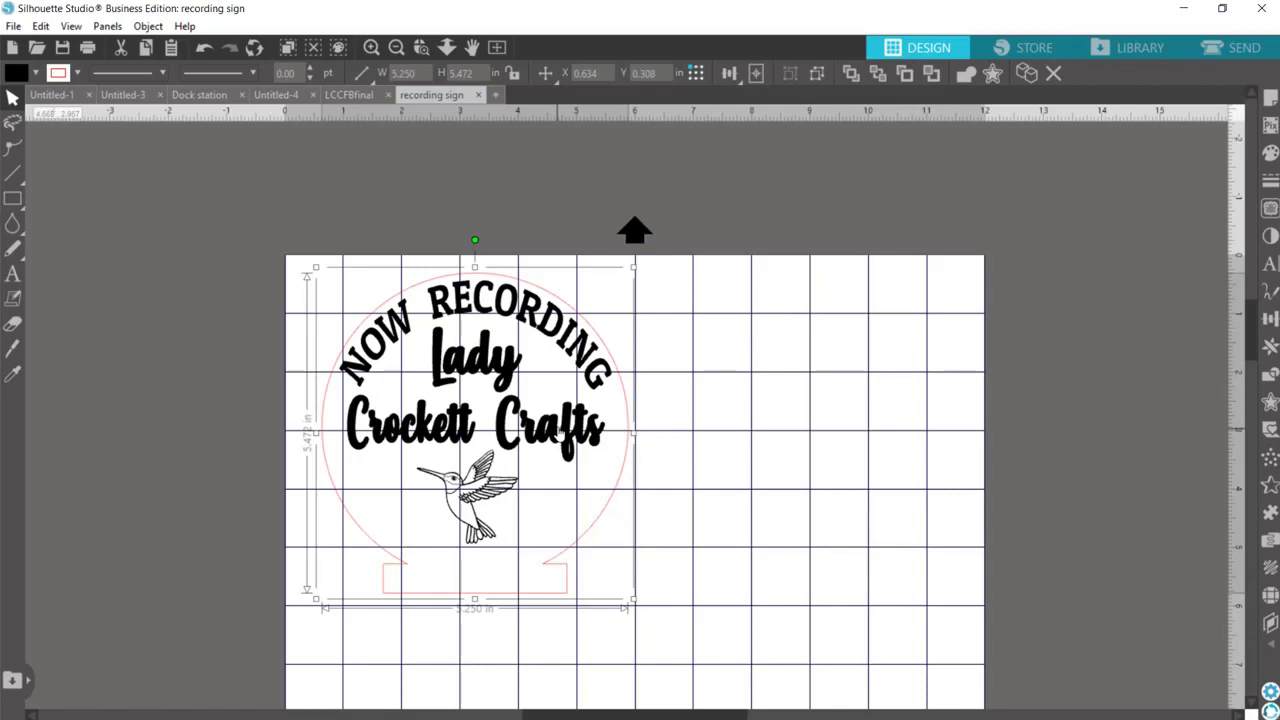
Step: Flip the whole sign horizontally so its text and hummingbird appear mirrored
{"action": "right_click", "coordinate": [558, 434]}
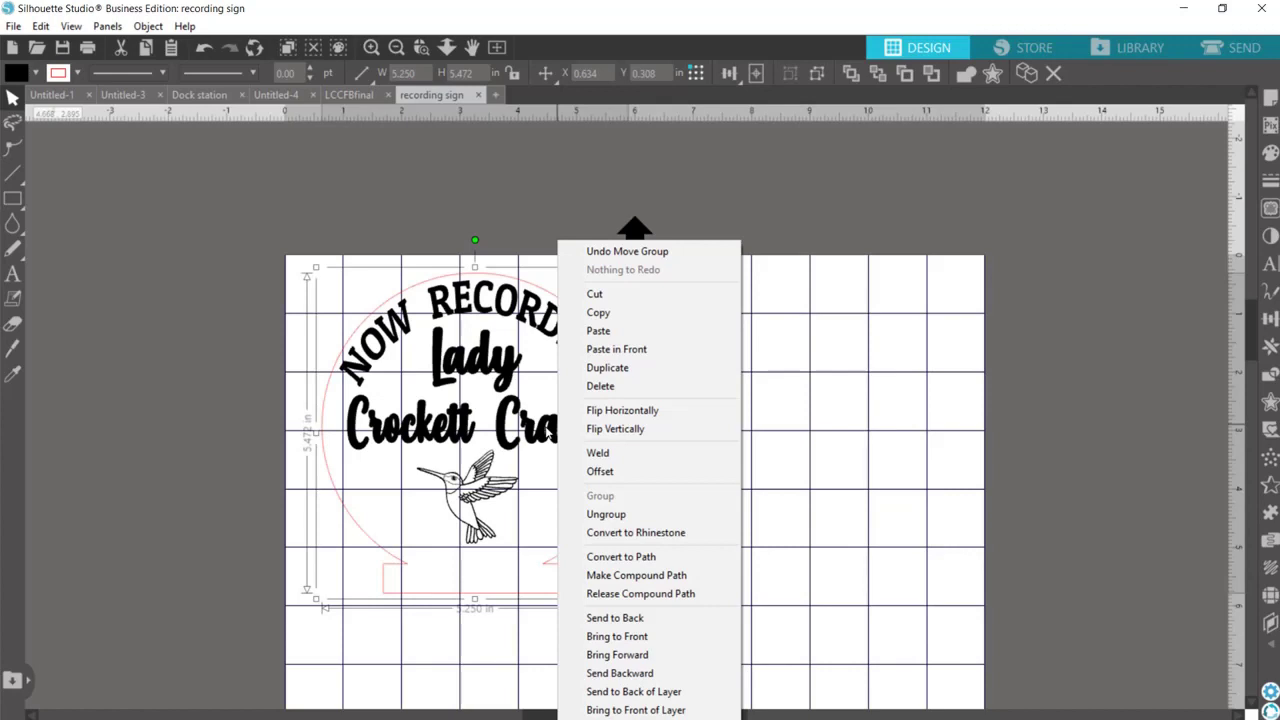
{"action": "left_click", "coordinate": [593, 412]}
{"action": "left_click", "coordinate": [728, 433]}
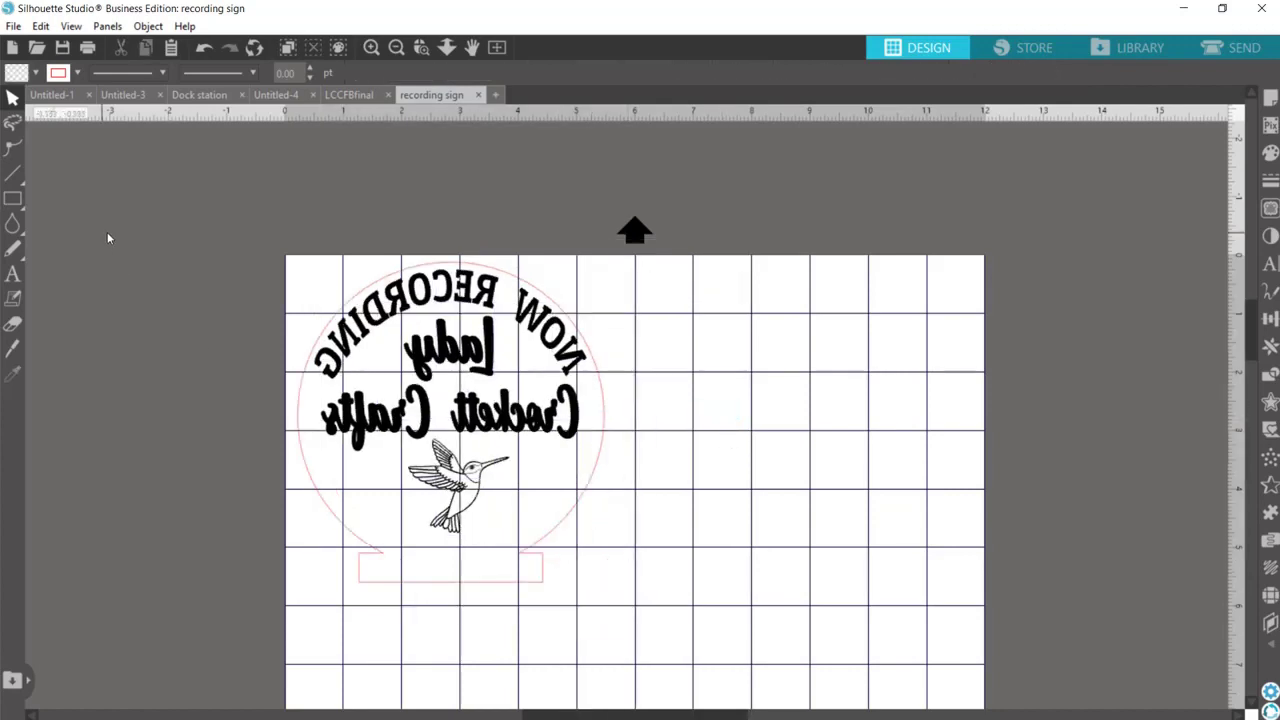
Step: Save the sign to the Desktop as SVG 'recording sign', replacing the existing file
{"action": "left_click", "coordinate": [13, 26]}
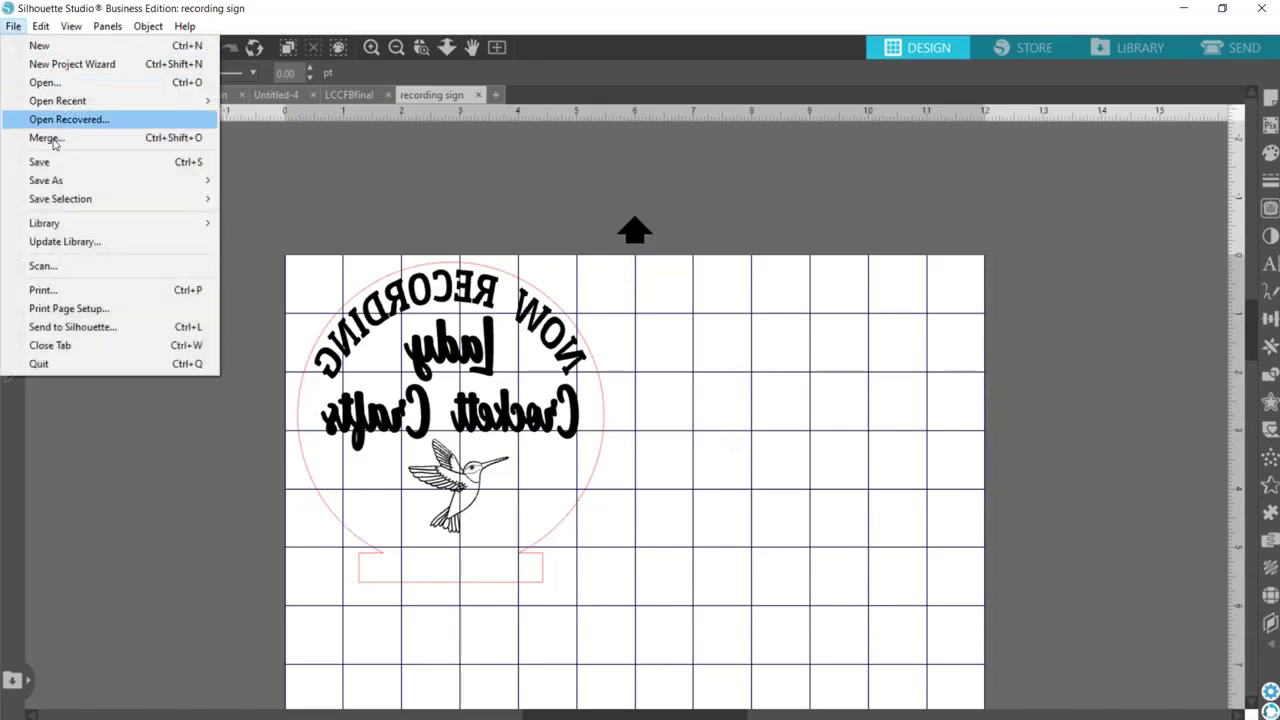
{"action": "mouse_move", "coordinate": [63, 180]}
{"action": "left_click", "coordinate": [243, 183]}
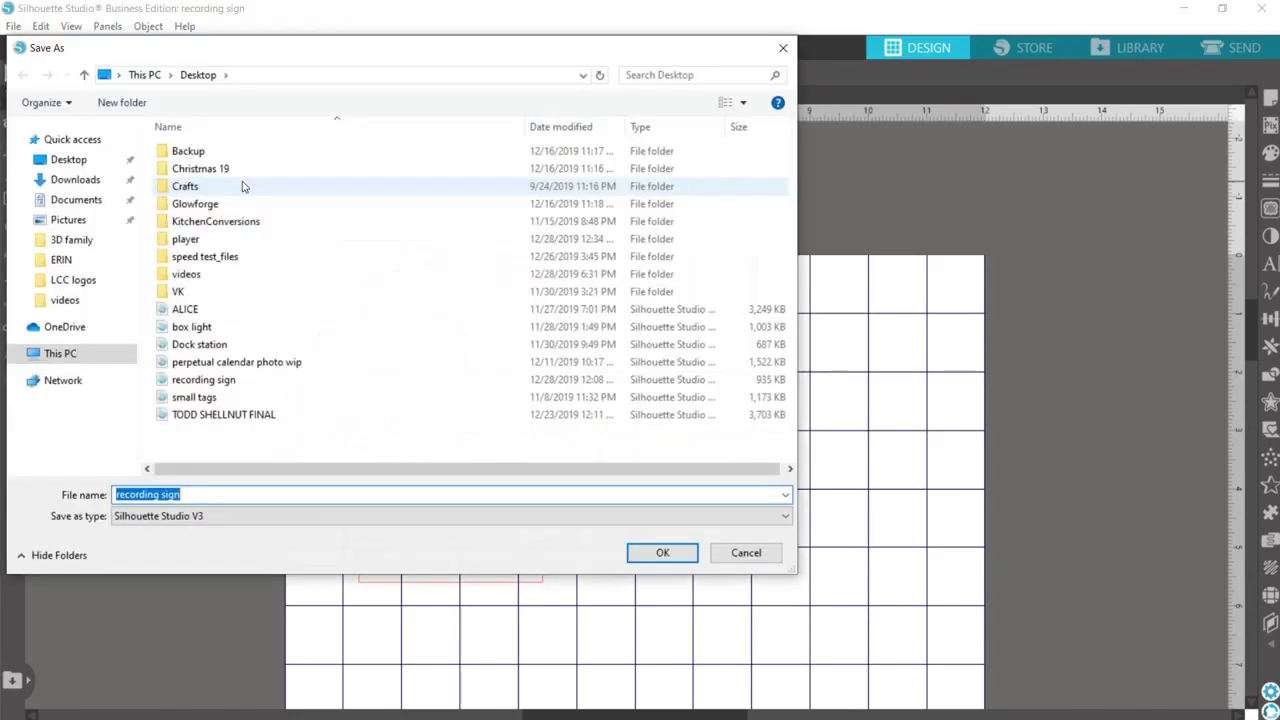
{"action": "left_click", "coordinate": [203, 517]}
{"action": "left_click", "coordinate": [200, 557]}
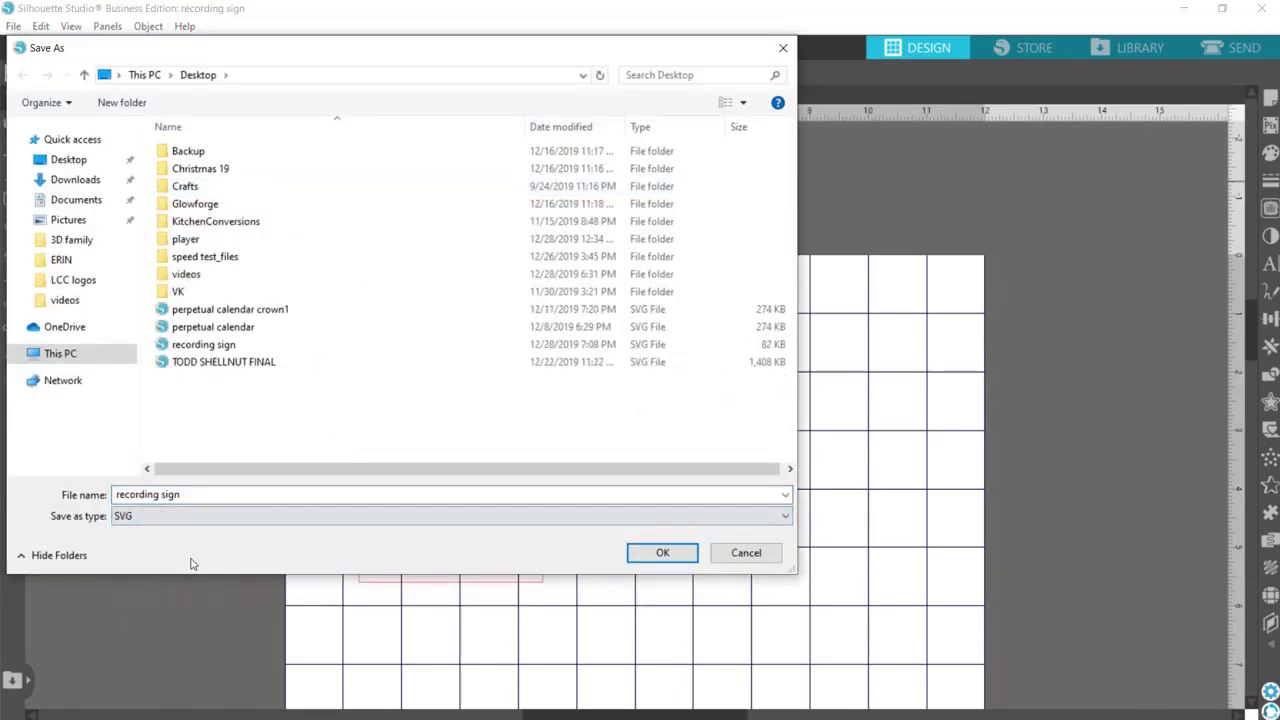
{"action": "left_click", "coordinate": [77, 162]}
{"action": "left_click", "coordinate": [660, 554]}
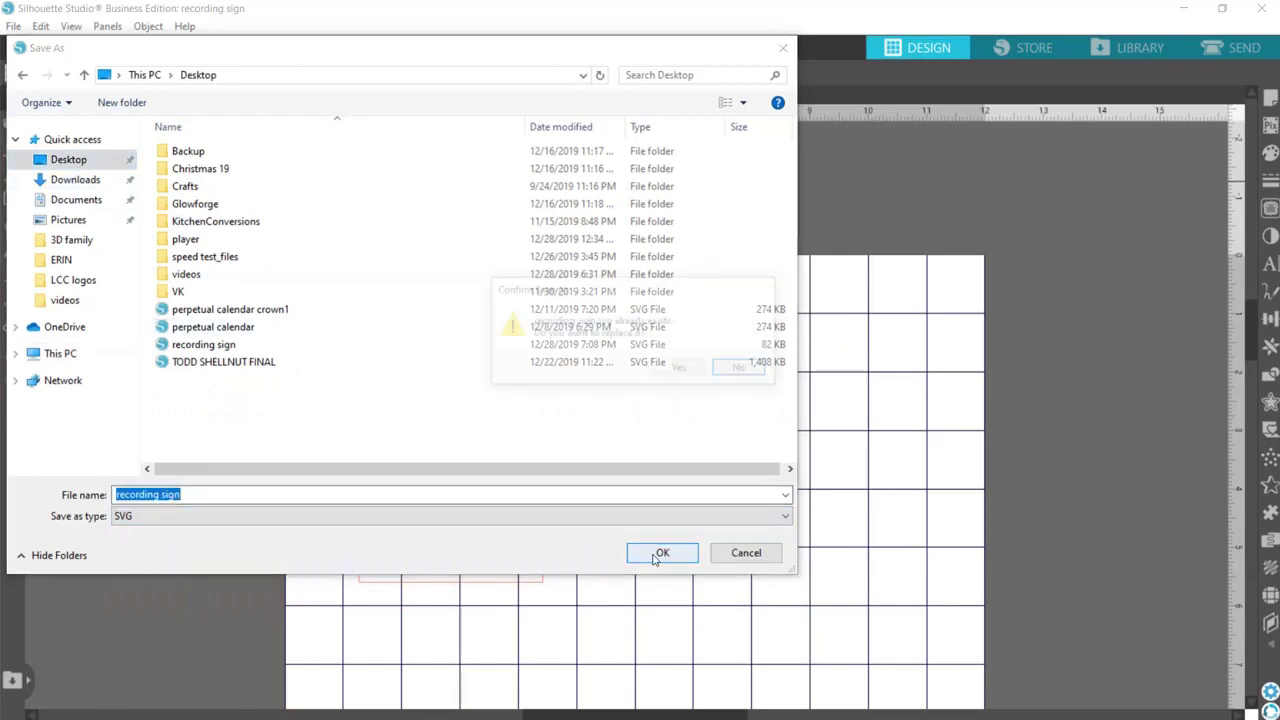
{"action": "left_click", "coordinate": [680, 371]}
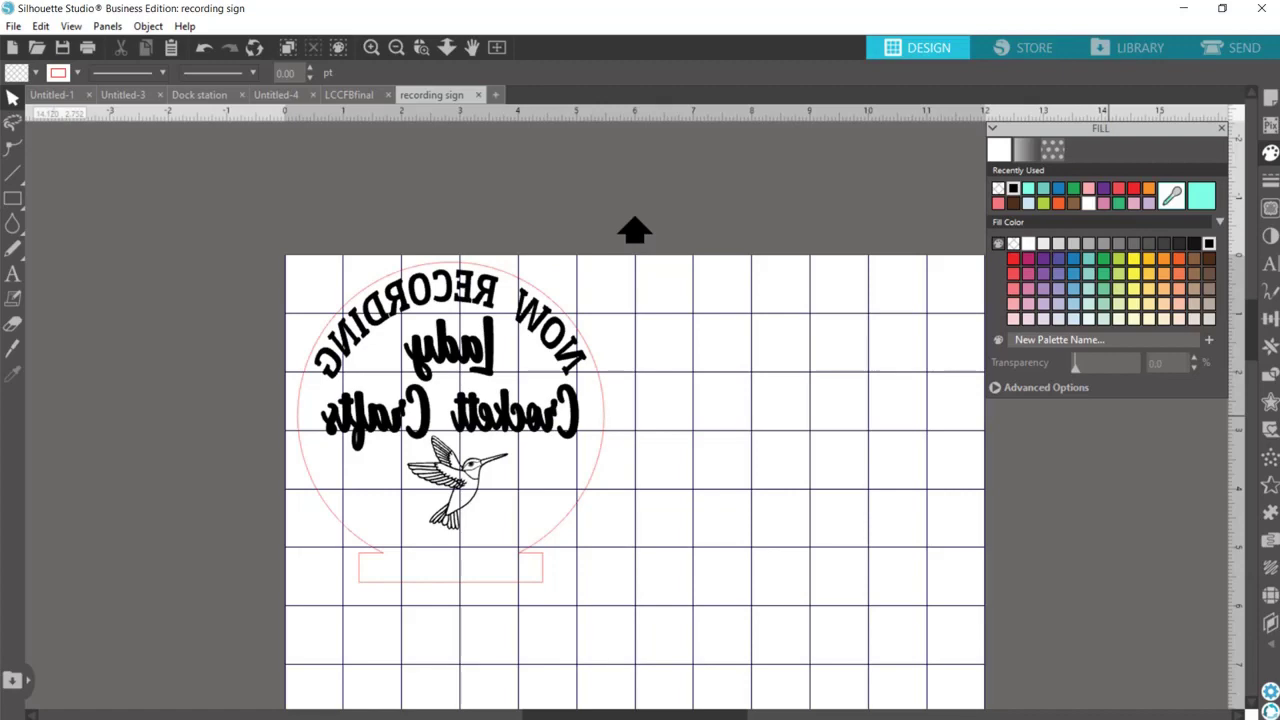
{"action": "key", "text": "alt+Tab"}
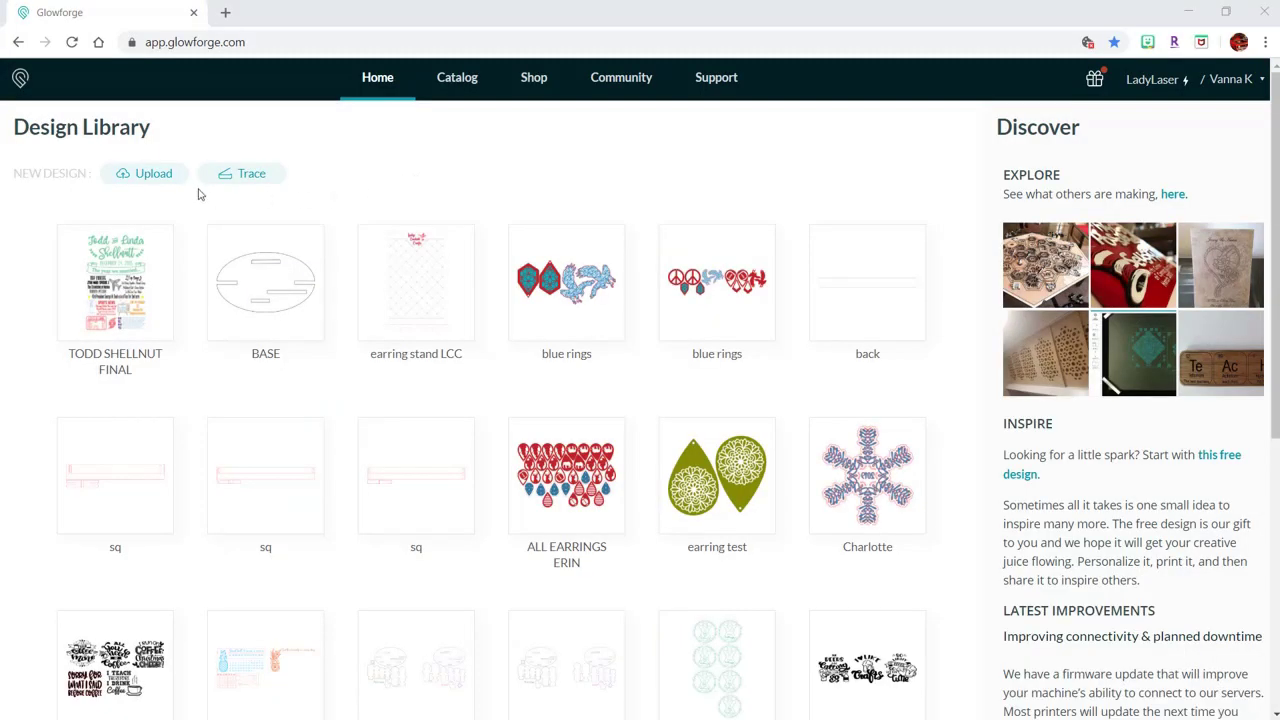
Step: Upload 'recording sign.svg' from the Glowforge Design Library as a new design
{"action": "left_click", "coordinate": [153, 175]}
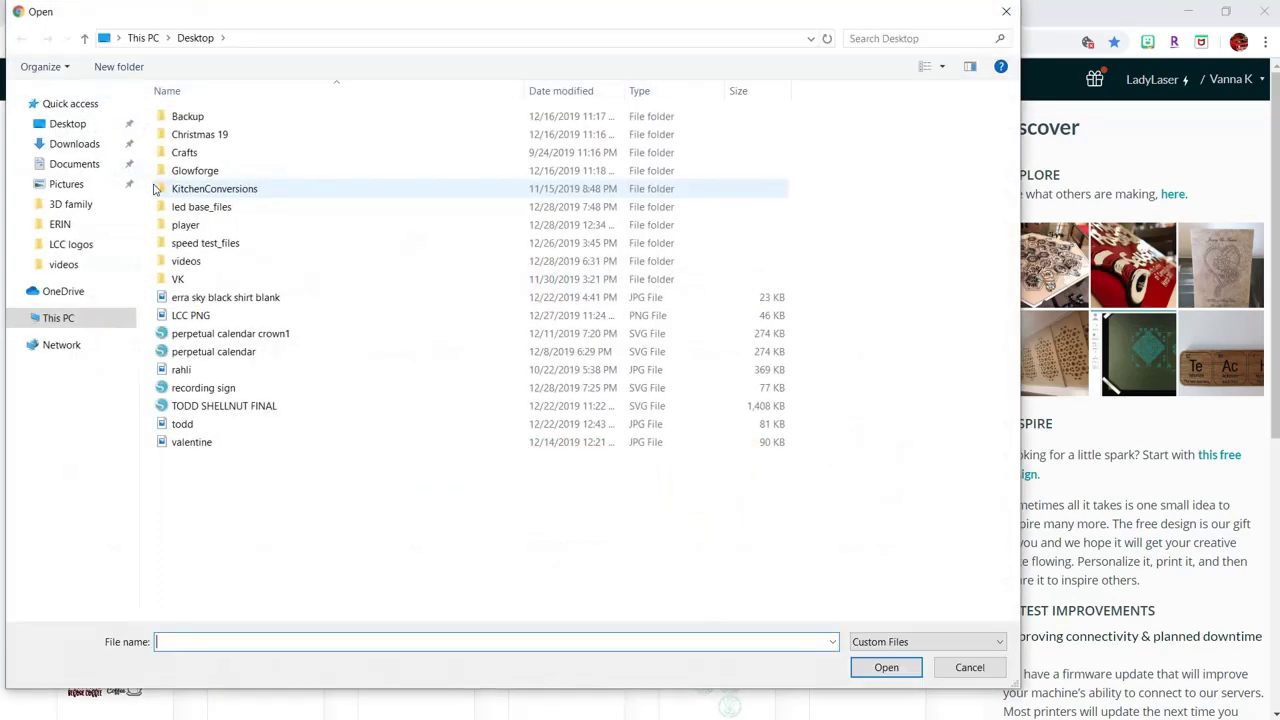
{"action": "left_click", "coordinate": [228, 390]}
{"action": "left_click", "coordinate": [888, 670]}
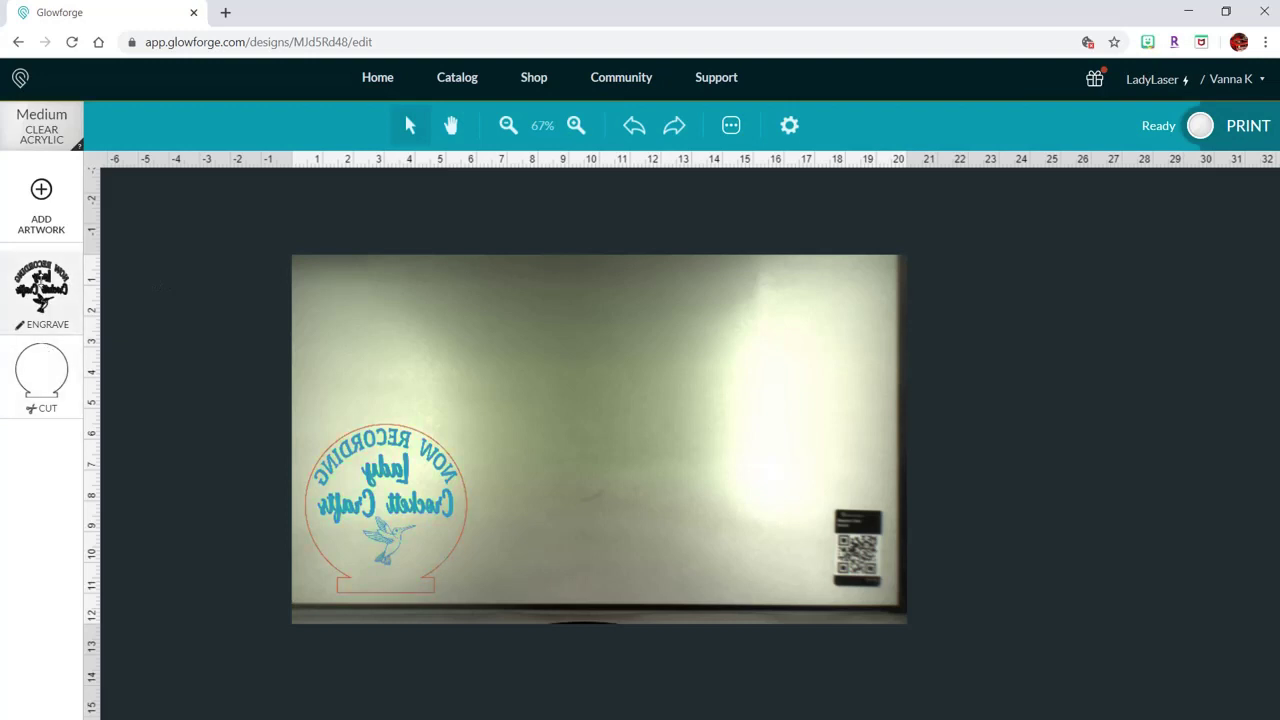
Step: Change the SD Graphic engrave focus height to 0.325 in, then start the print
{"action": "left_click", "coordinate": [41, 290]}
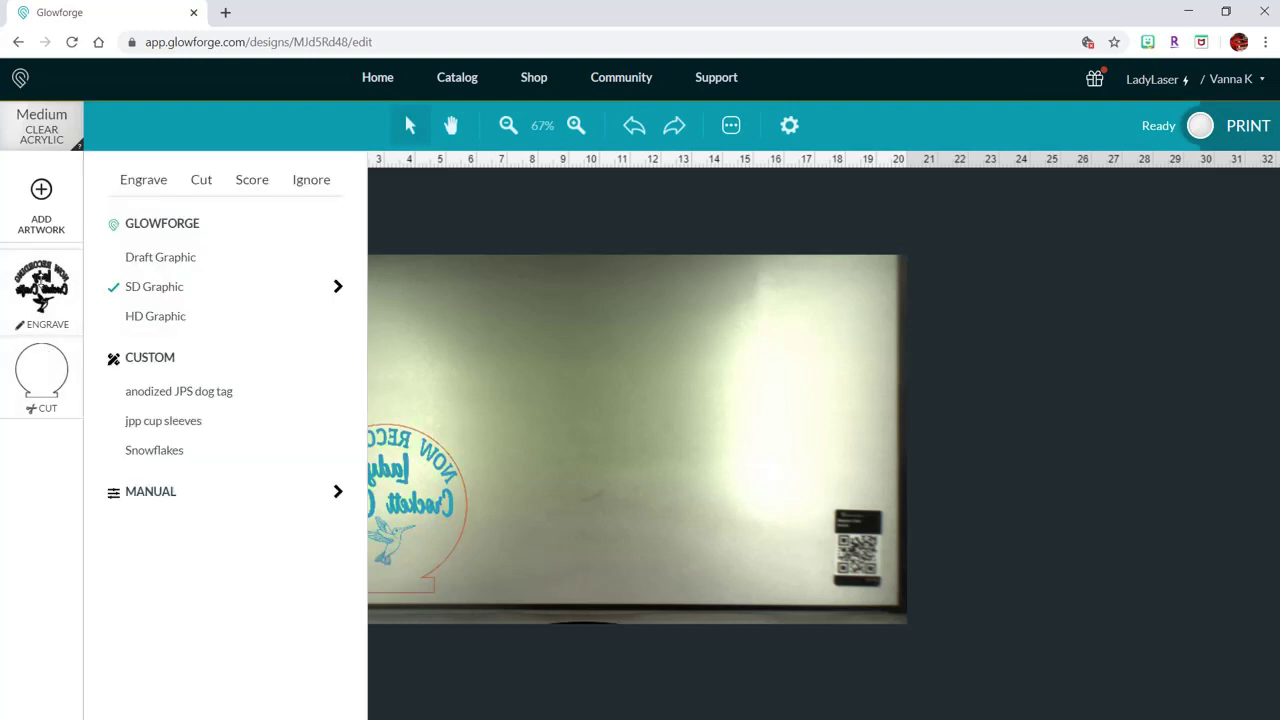
{"action": "left_click", "coordinate": [336, 288]}
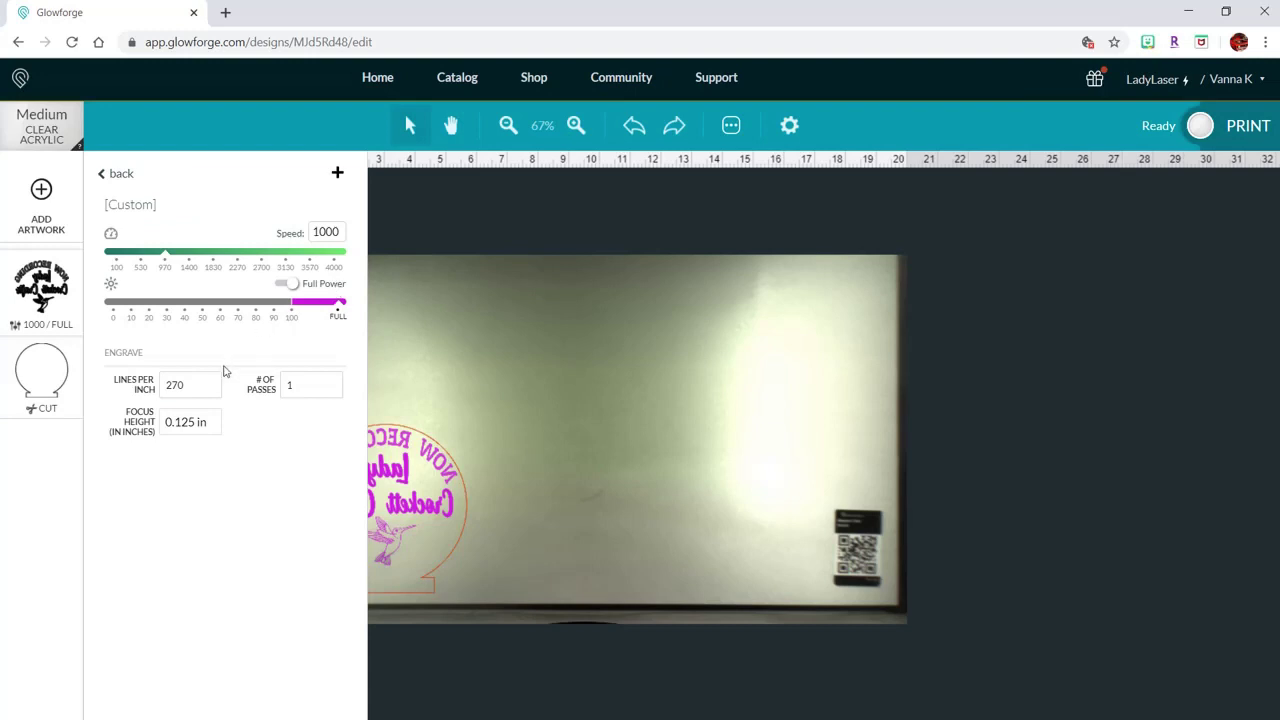
{"action": "left_click", "coordinate": [181, 422]}
{"action": "key", "text": "BackSpace"}
{"action": "type", "text": "3"}
{"action": "left_click", "coordinate": [248, 421]}
{"action": "left_click", "coordinate": [520, 408]}
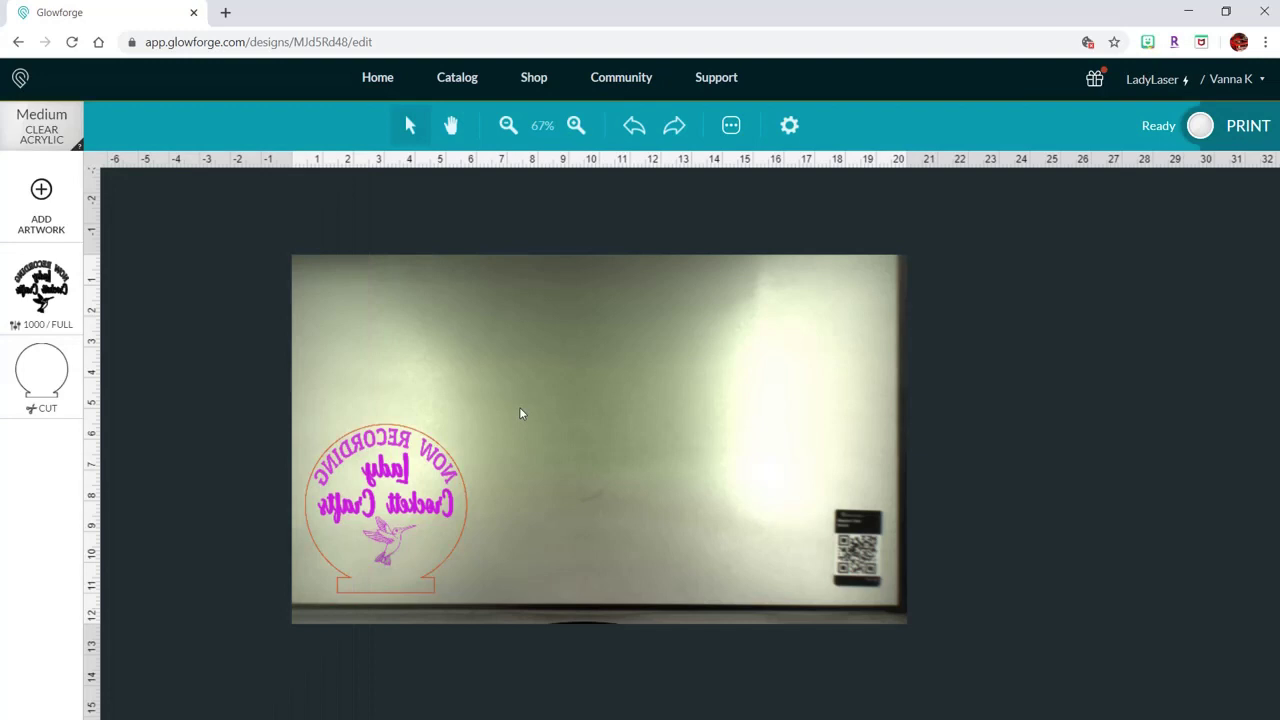
{"action": "left_click", "coordinate": [1200, 126]}
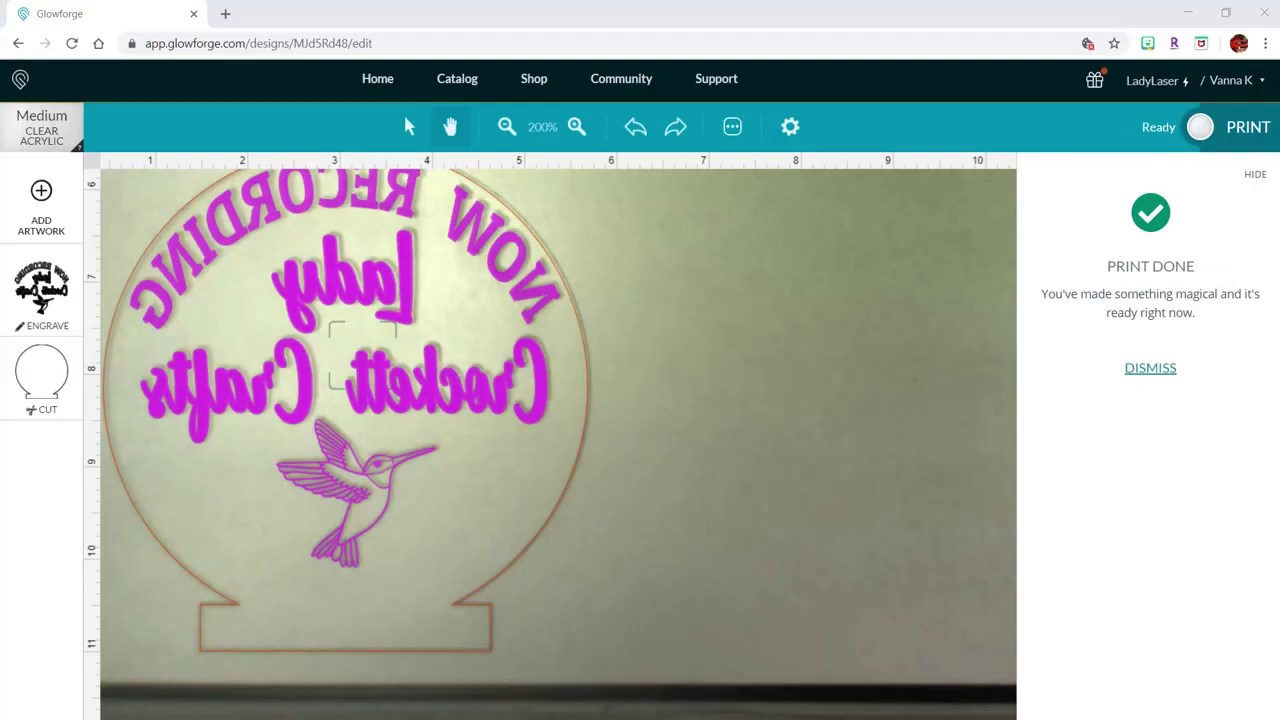
Step: Dismiss the Glowforge Print Done notice so the bed view fills the window
{"action": "left_click", "coordinate": [1149, 369]}
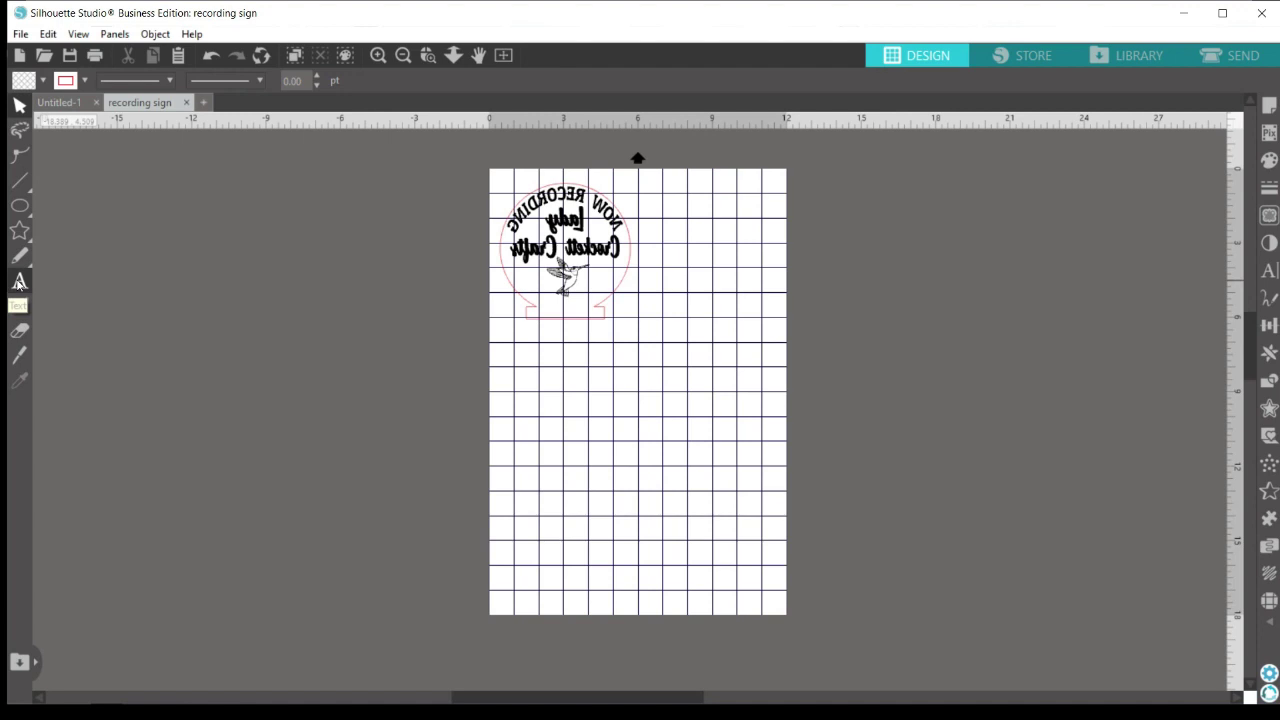
Step: Type 'Curving text' on the mat and draw a 6.223 x 5.786 in circle below it
{"action": "left_click", "coordinate": [19, 283]}
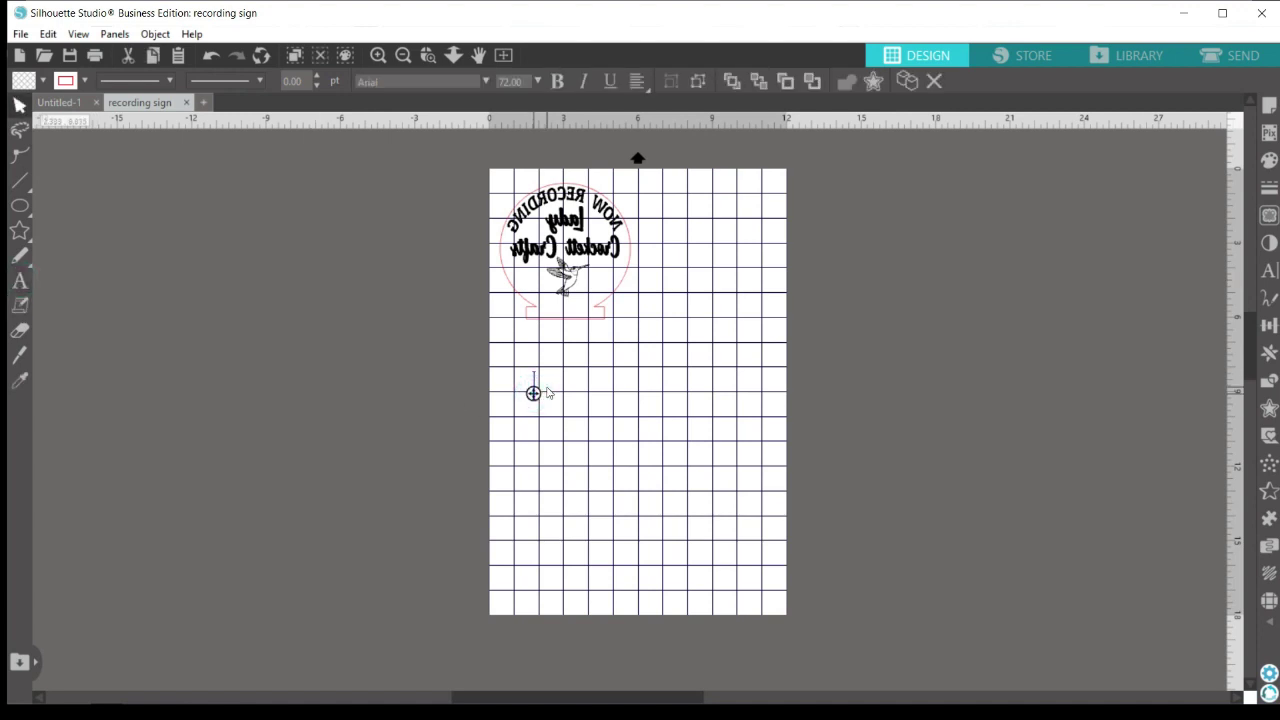
{"action": "type", "text": "Curving"}
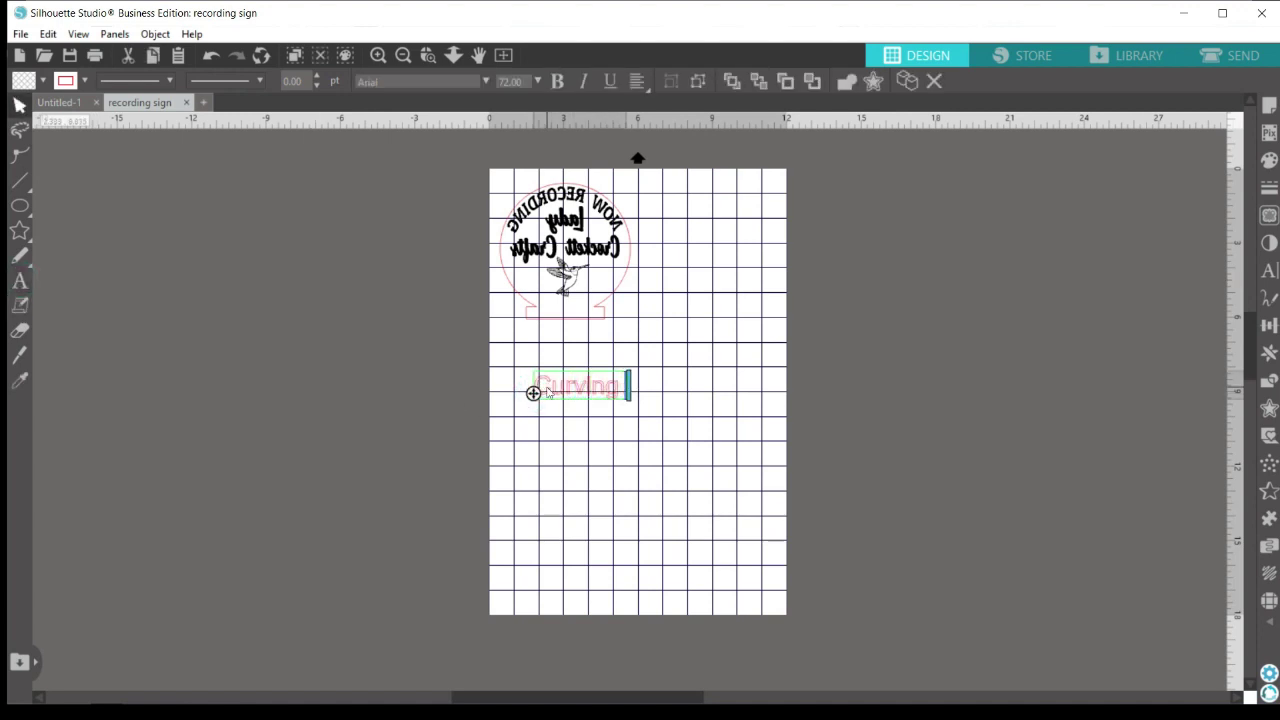
{"action": "type", "text": " text"}
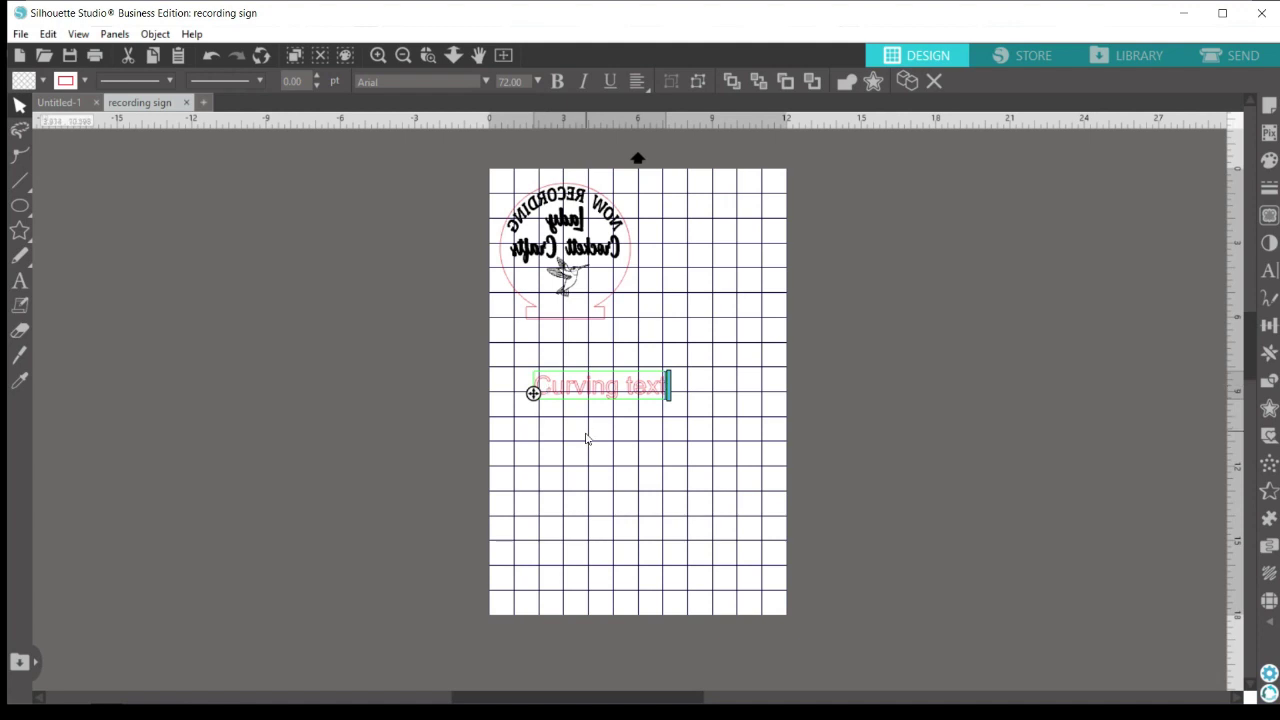
{"action": "mouse_move", "coordinate": [30, 215]}
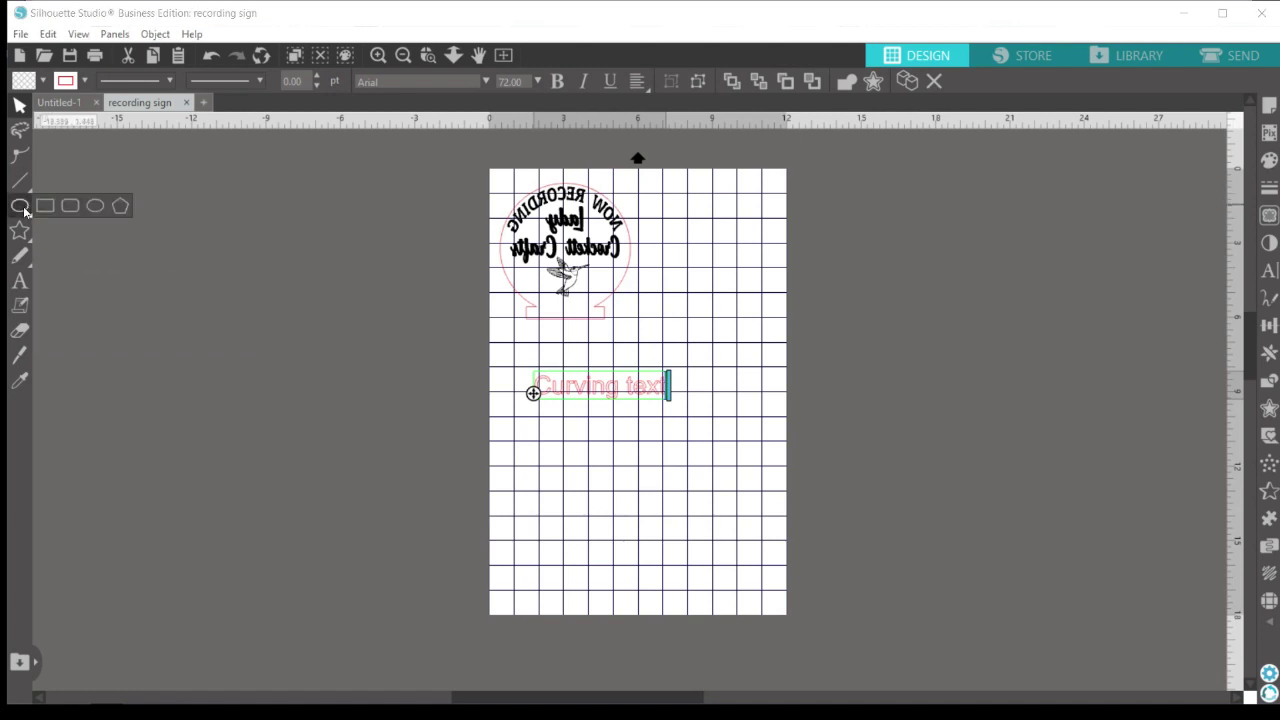
{"action": "left_click", "coordinate": [95, 205]}
{"action": "left_click_drag", "start_coordinate": [566, 424], "coordinate": [726, 575]}
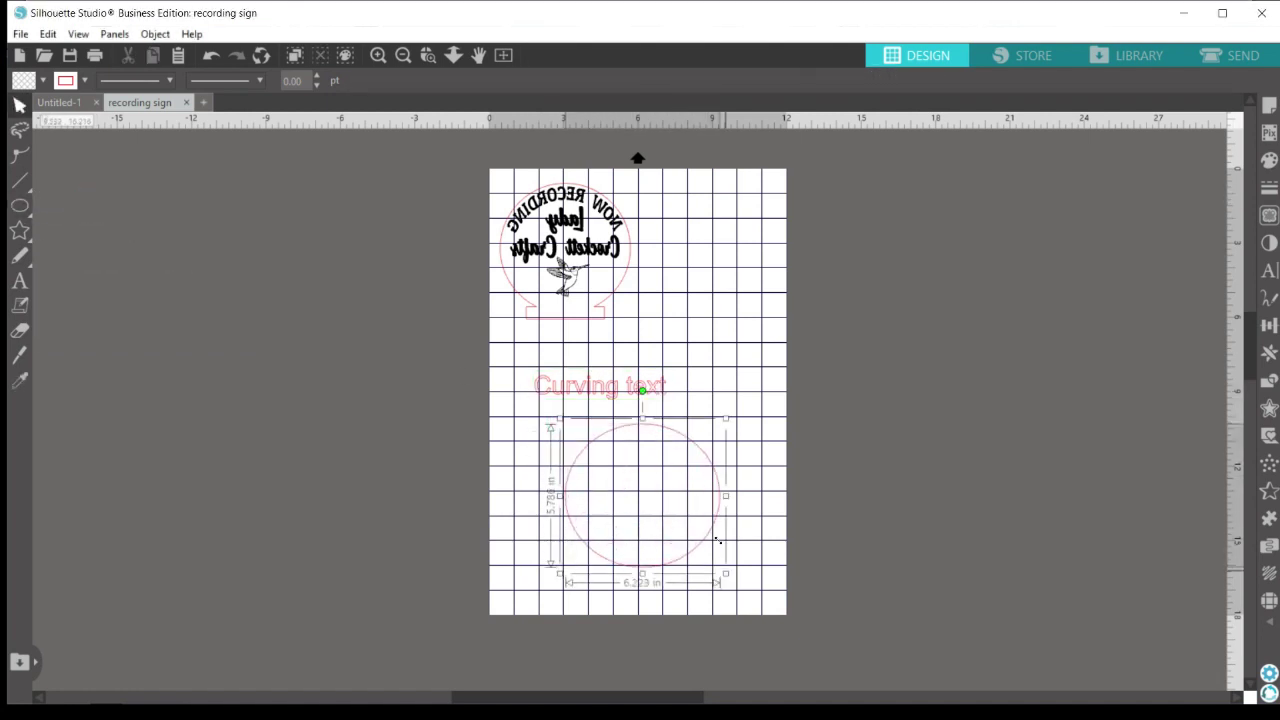
{"action": "left_click", "coordinate": [613, 400]}
Step: Fill the Curving text black and nudge it slightly to the right
{"action": "left_click", "coordinate": [1270, 160]}
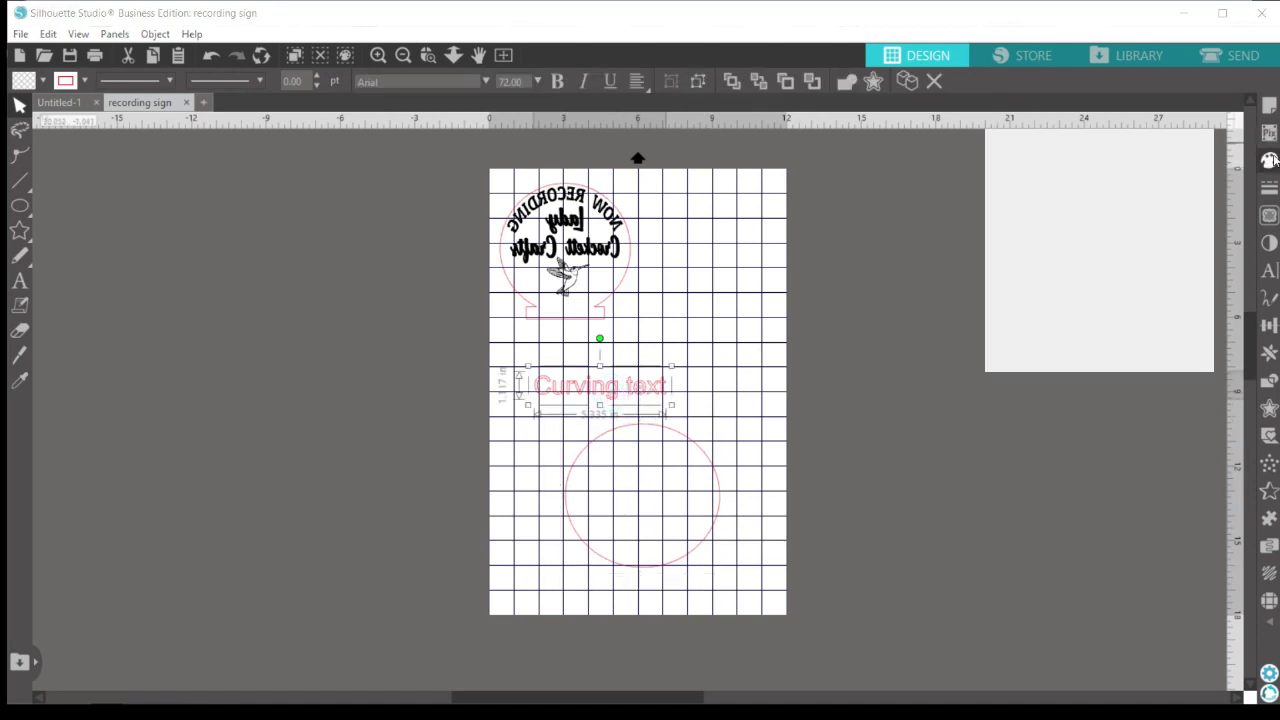
{"action": "left_click", "coordinate": [1208, 250]}
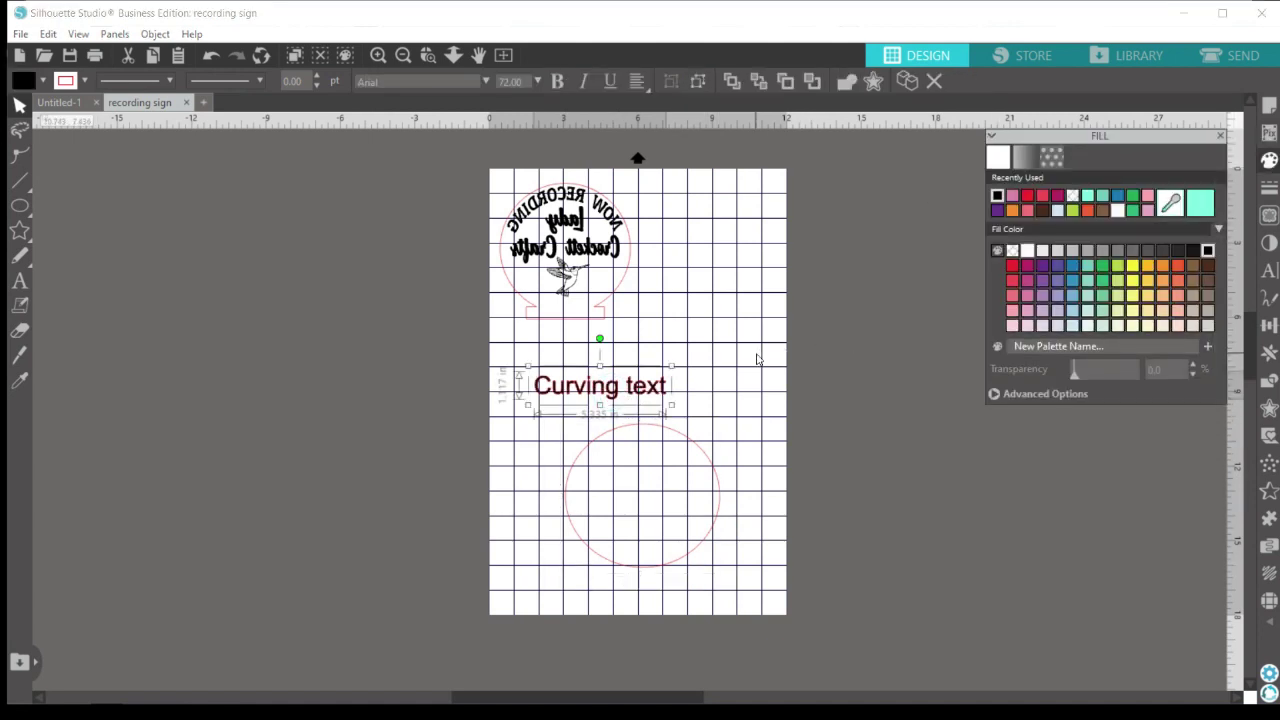
{"action": "left_click_drag", "start_coordinate": [658, 397], "coordinate": [708, 397]}
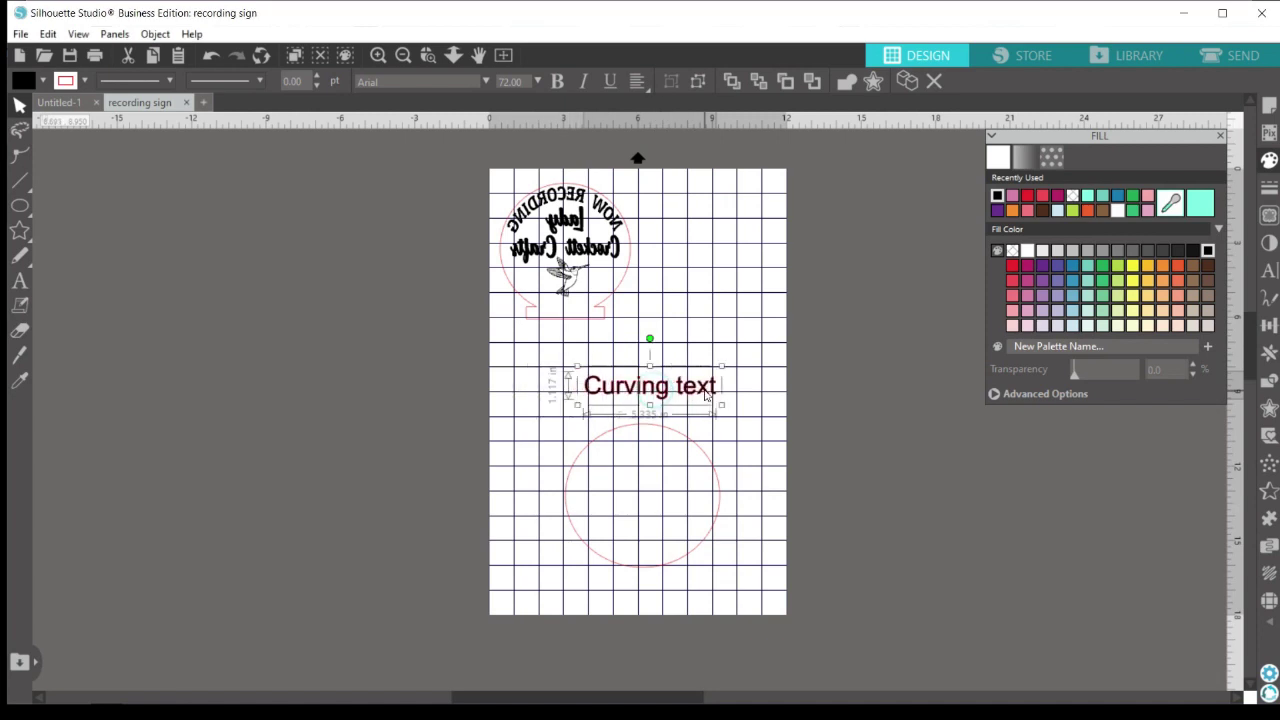
Step: Wrap the text onto the circle's outline so it arches along the top edge
{"action": "double_click", "coordinate": [620, 393]}
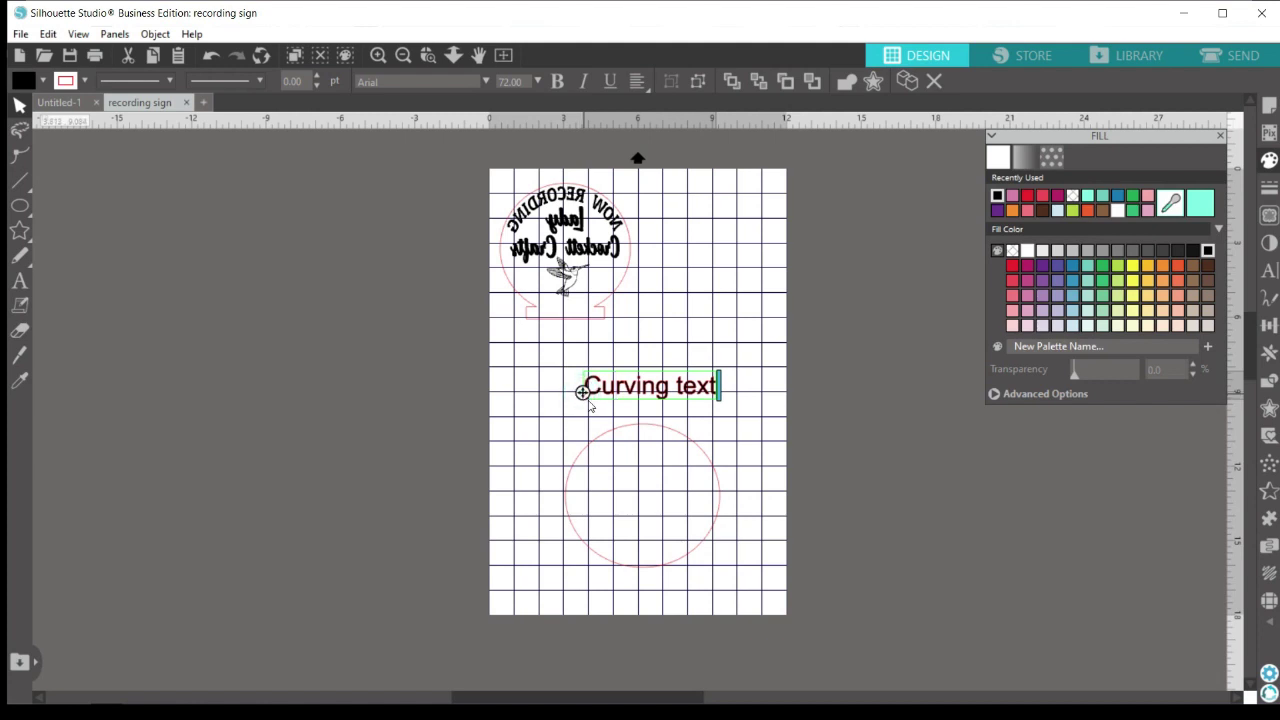
{"action": "left_click_drag", "start_coordinate": [582, 393], "coordinate": [590, 403]}
{"action": "mouse_move", "coordinate": [596, 437]}
{"action": "left_mouse_down"}
{"action": "mouse_move", "coordinate": [572, 428]}
{"action": "mouse_move", "coordinate": [580, 451]}
{"action": "left_mouse_up"}
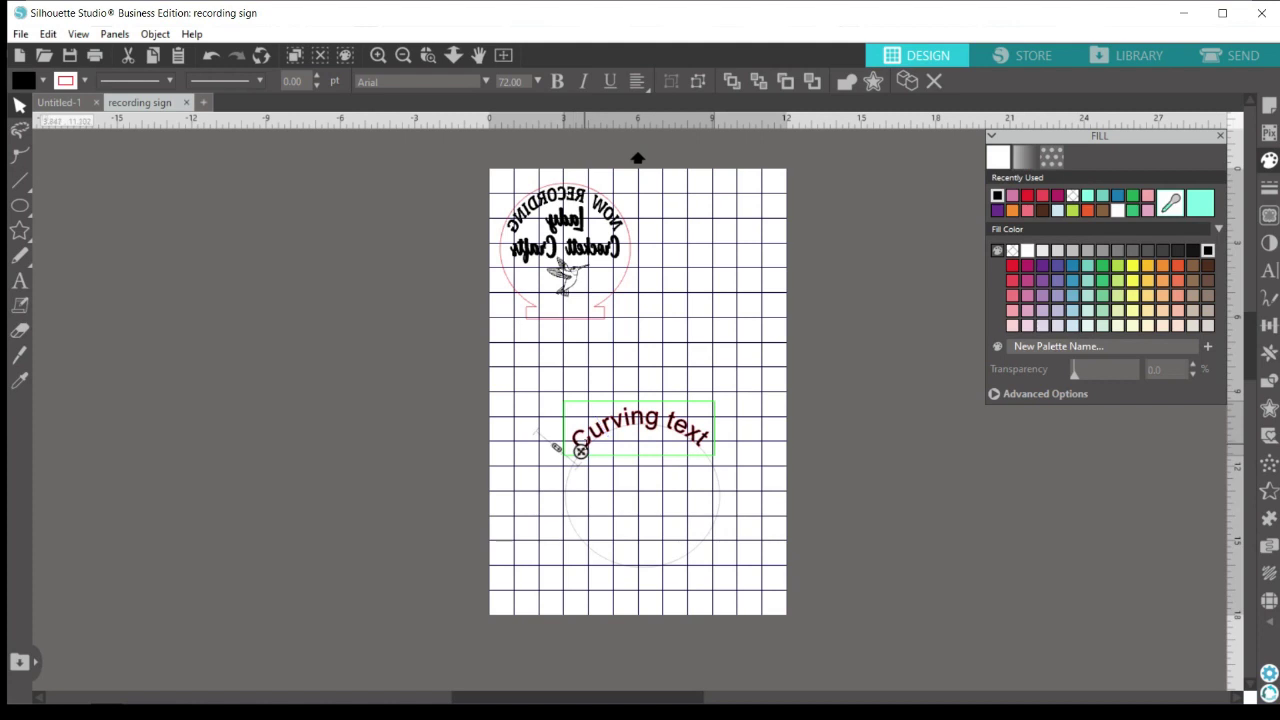
{"action": "left_click_drag", "start_coordinate": [582, 455], "coordinate": [565, 432]}
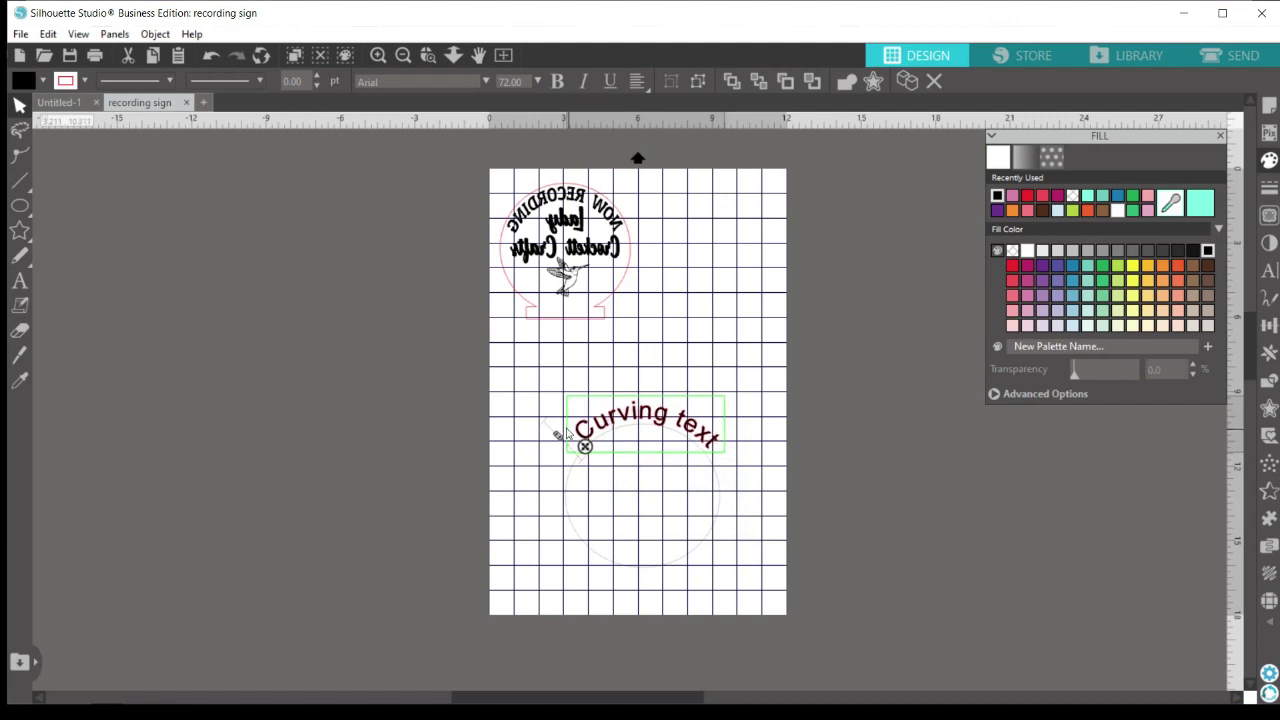
Step: Widen the curved text and circle to about 9.4 in, flatten the arc, and raise it
{"action": "left_click", "coordinate": [569, 517]}
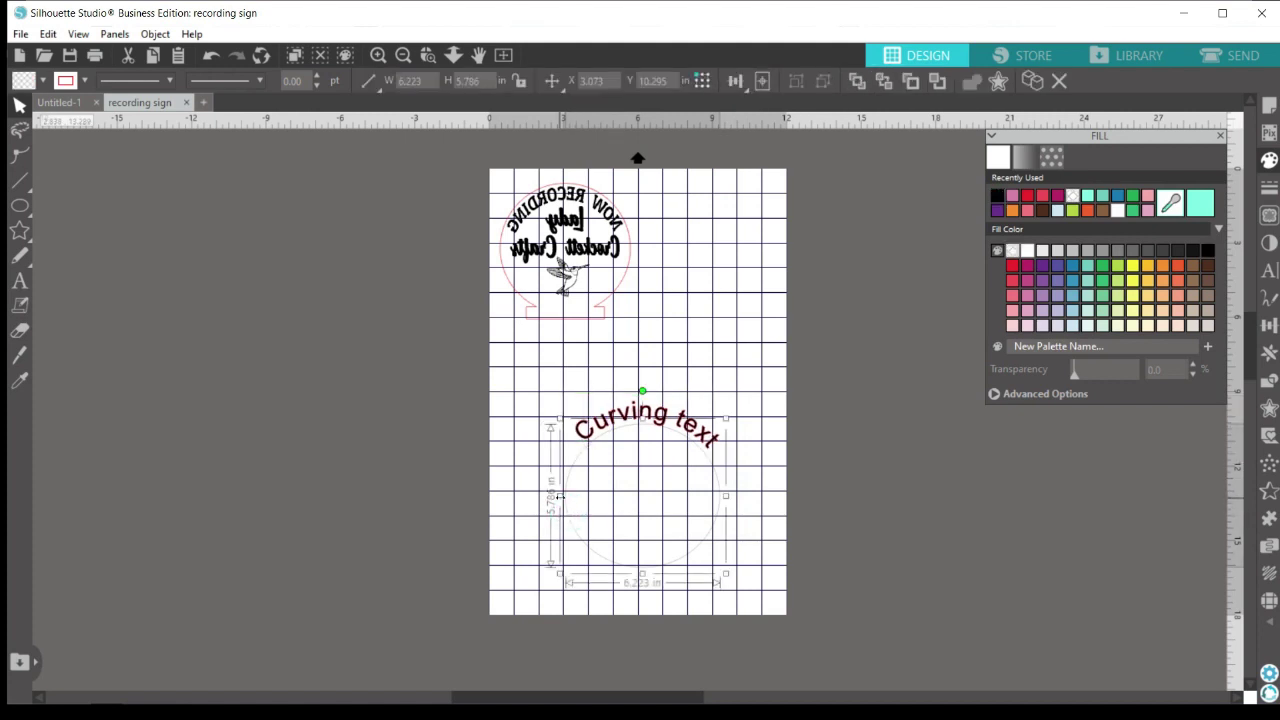
{"action": "left_click_drag", "start_coordinate": [560, 497], "coordinate": [525, 500]}
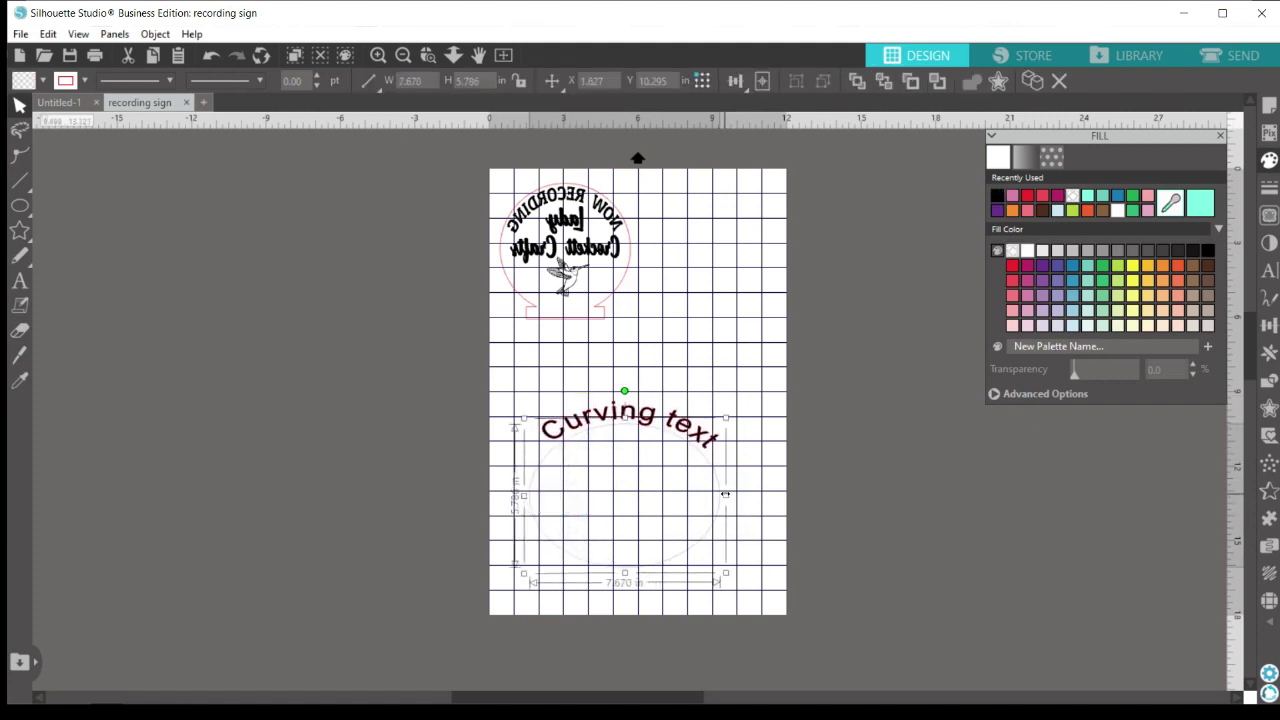
{"action": "left_click_drag", "start_coordinate": [725, 494], "coordinate": [771, 500]}
{"action": "left_click_drag", "start_coordinate": [645, 575], "coordinate": [651, 708]}
{"action": "mouse_move", "coordinate": [651, 545]}
{"action": "left_mouse_down"}
{"action": "mouse_move", "coordinate": [651, 466]}
{"action": "mouse_move", "coordinate": [650, 555]}
{"action": "left_mouse_up"}
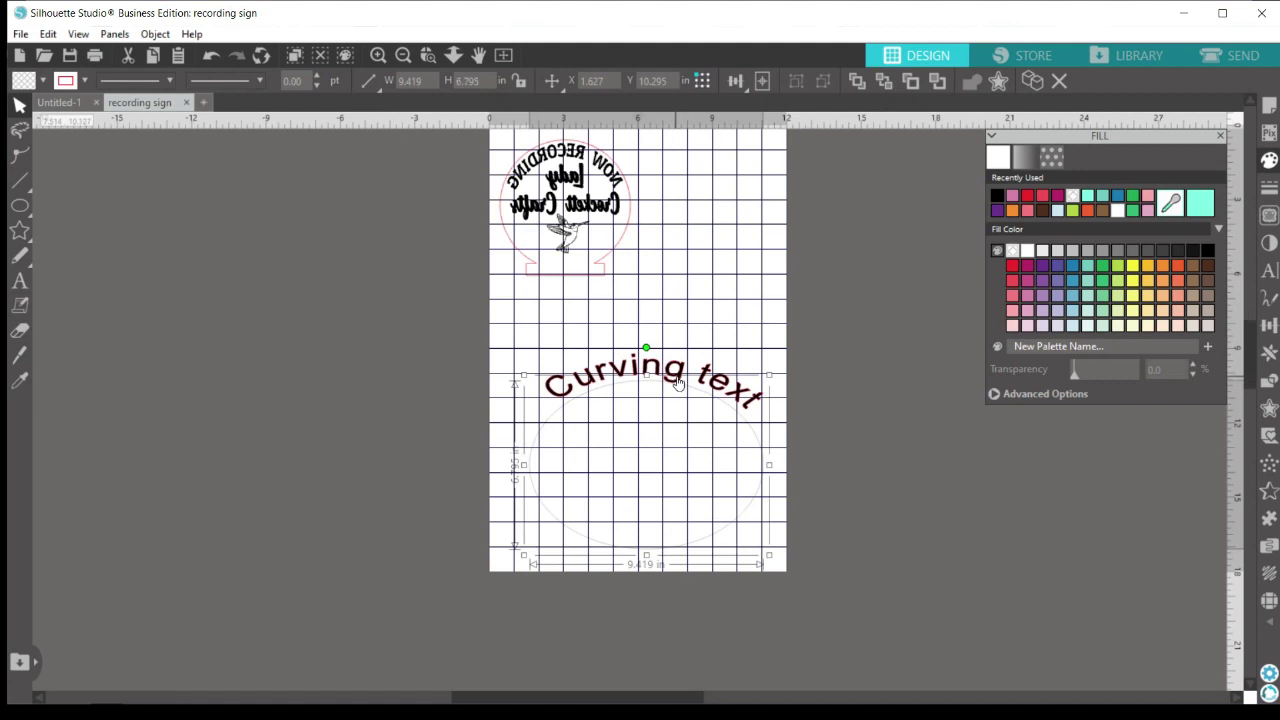
{"action": "left_click_drag", "start_coordinate": [677, 385], "coordinate": [662, 337]}
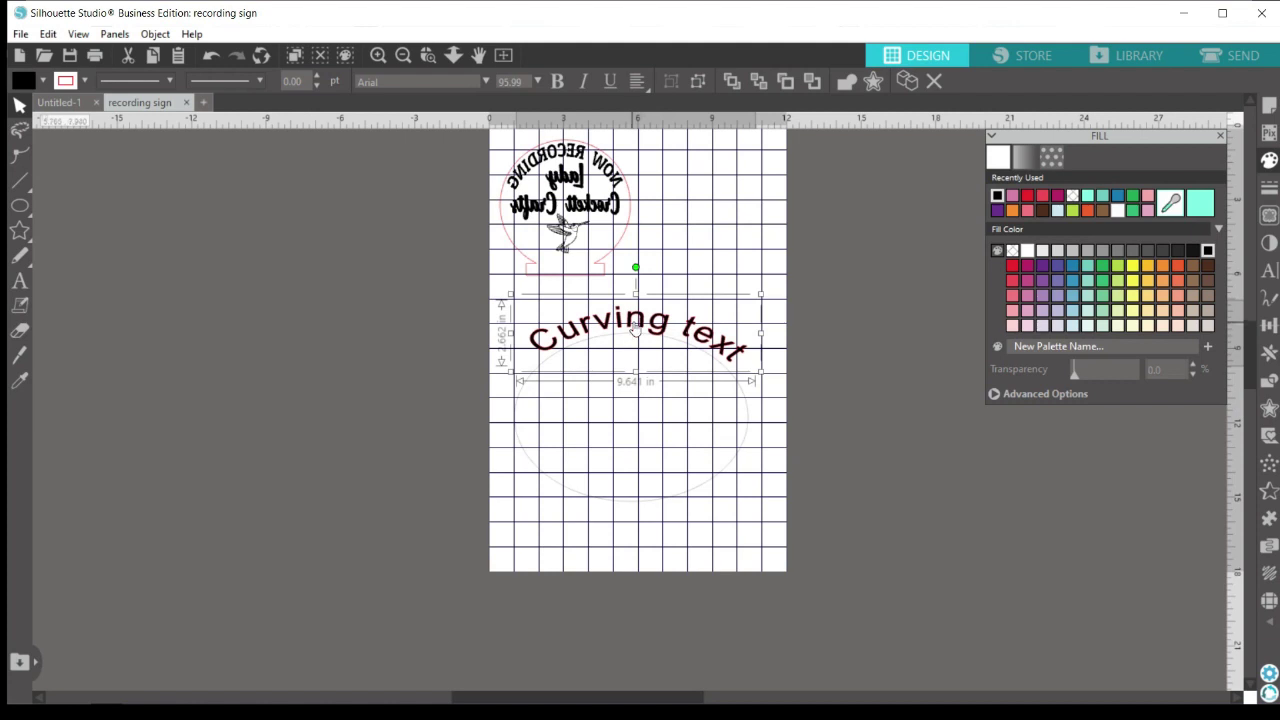
Step: Switch 'Curving text' to the BILLY THE KID font and slide it left to recentre
{"action": "left_click", "coordinate": [1269, 274]}
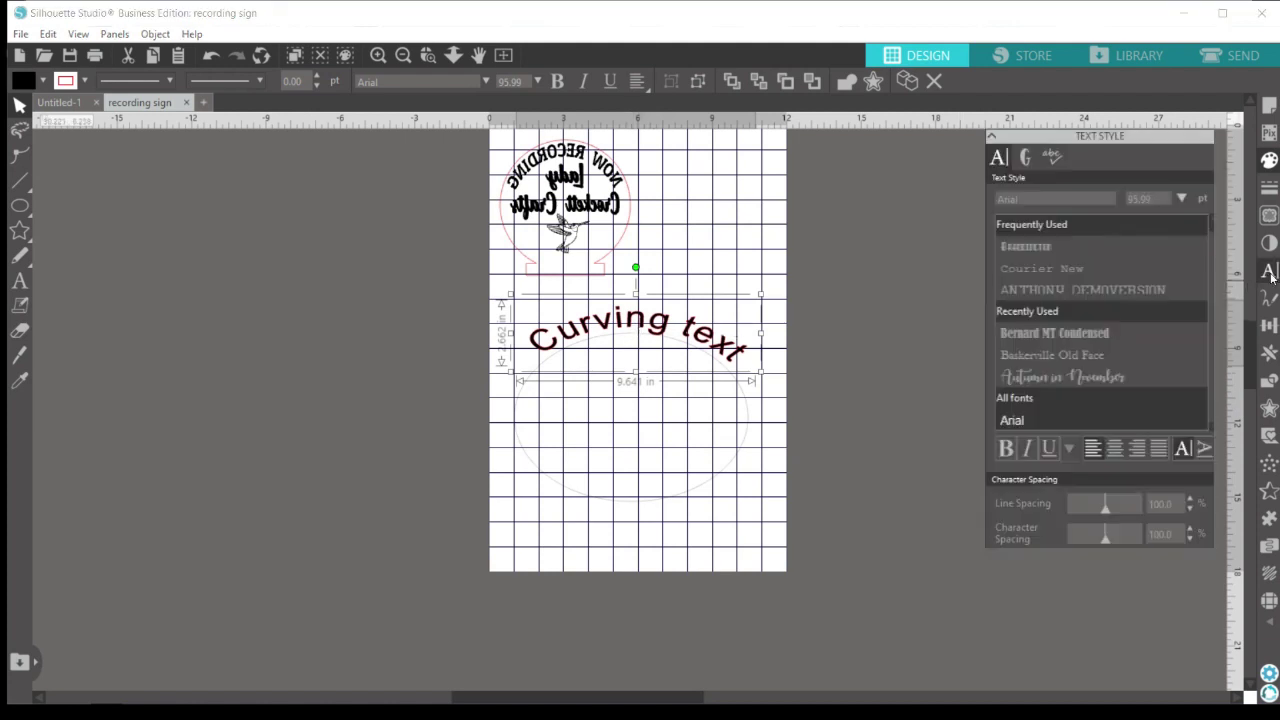
{"action": "scroll", "coordinate": [1108, 378], "scroll_direction": "down", "scroll_amount": 5}
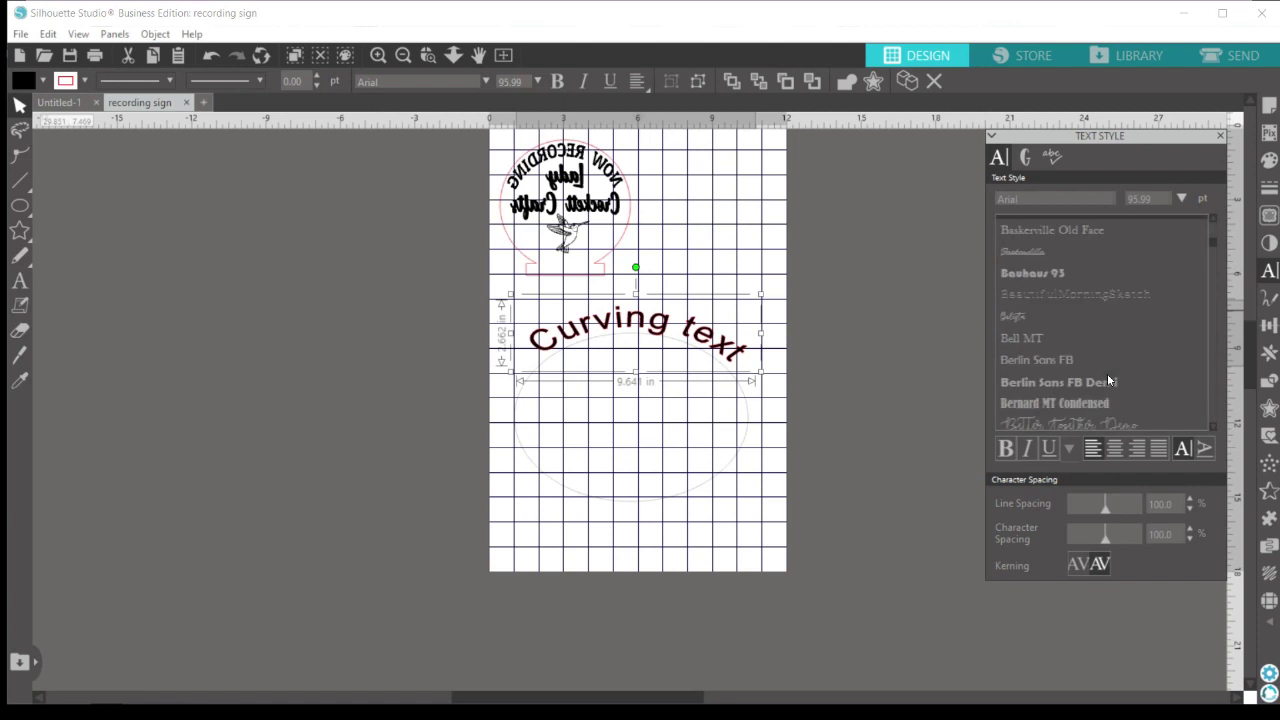
{"action": "scroll", "coordinate": [1108, 381], "scroll_direction": "down", "scroll_amount": 3}
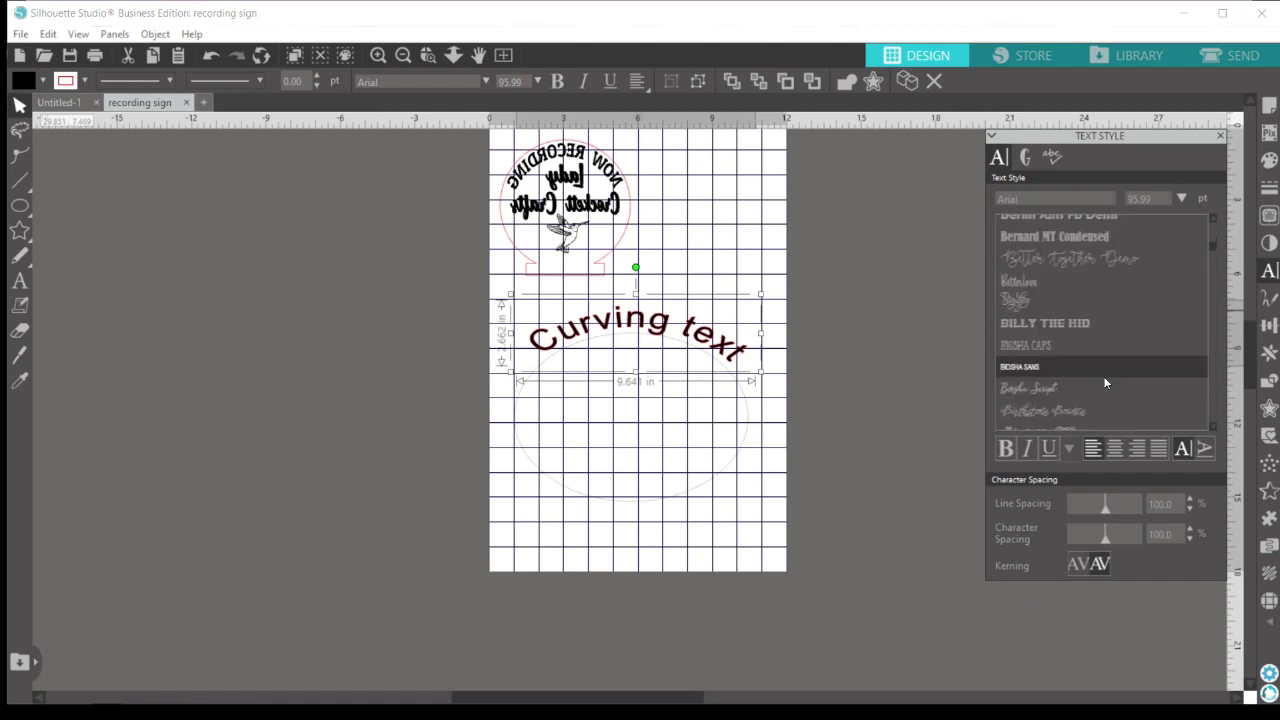
{"action": "left_click", "coordinate": [1069, 326]}
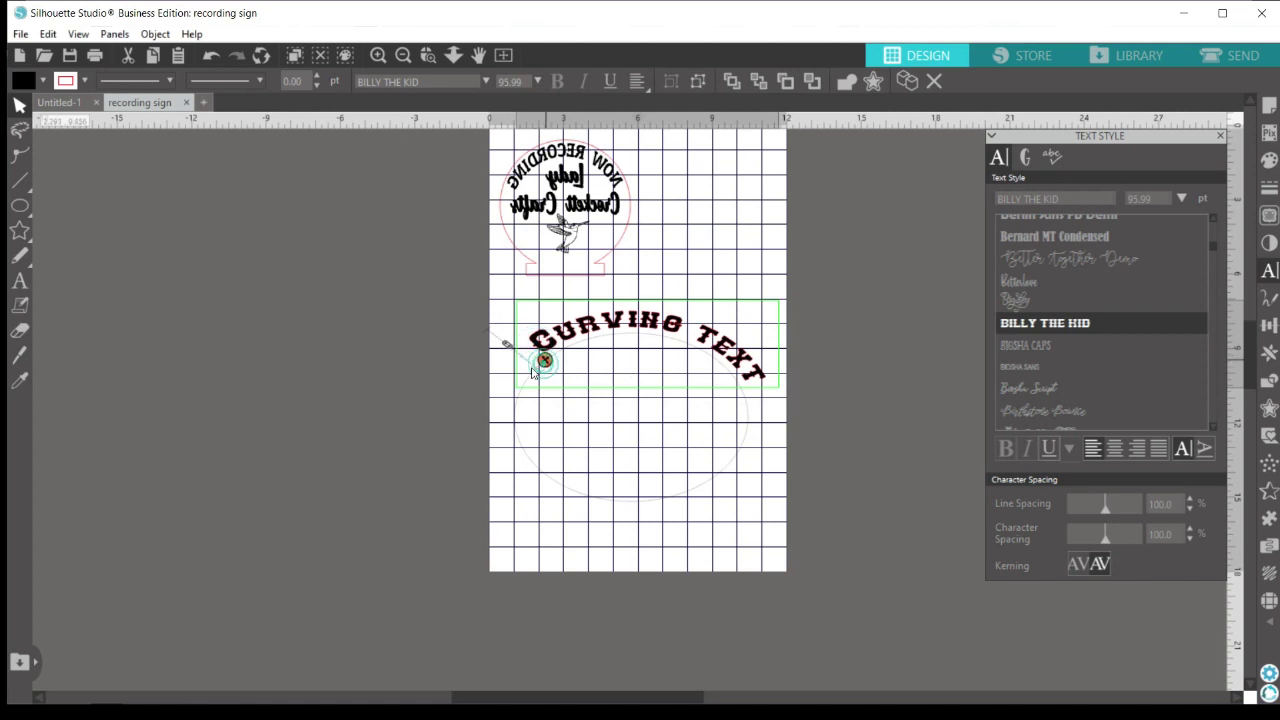
{"action": "mouse_move", "coordinate": [543, 362]}
{"action": "left_mouse_down"}
{"action": "mouse_move", "coordinate": [521, 381]}
{"action": "mouse_move", "coordinate": [530, 372]}
{"action": "left_mouse_up"}
Step: Ungroup the curved text from its path, then group the letters back into one piece
{"action": "left_click", "coordinate": [586, 420]}
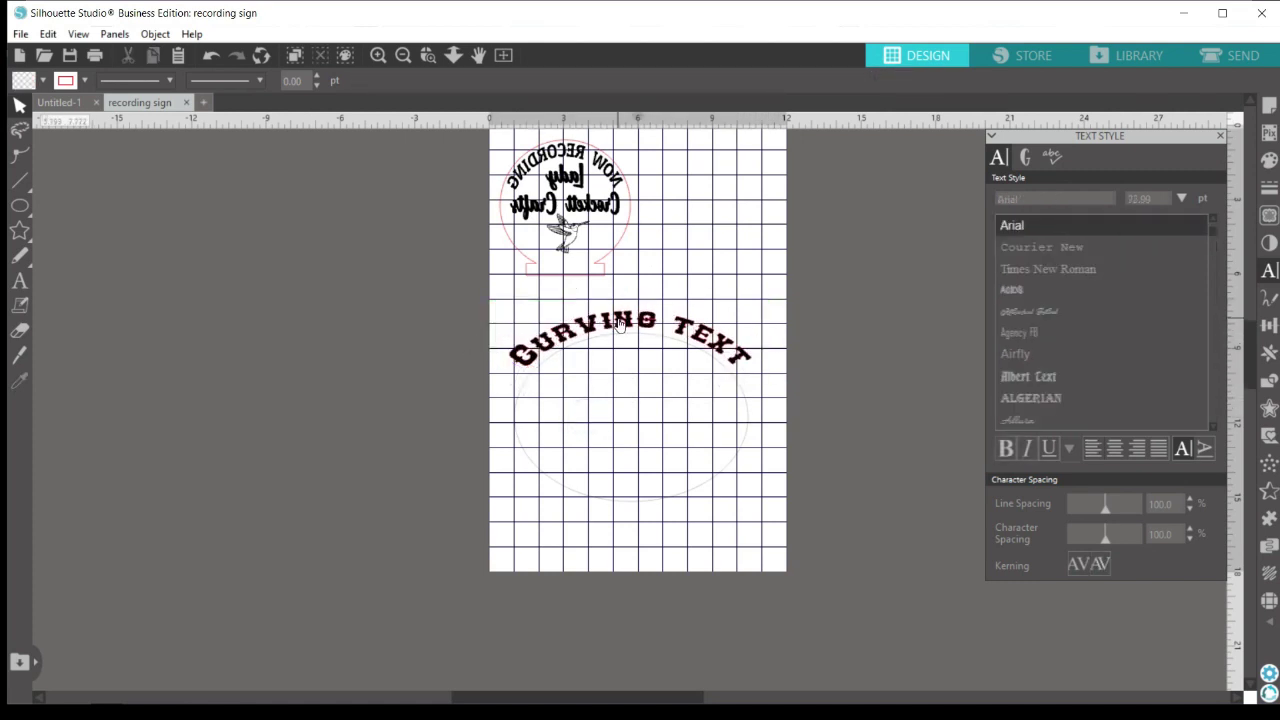
{"action": "right_click", "coordinate": [620, 325]}
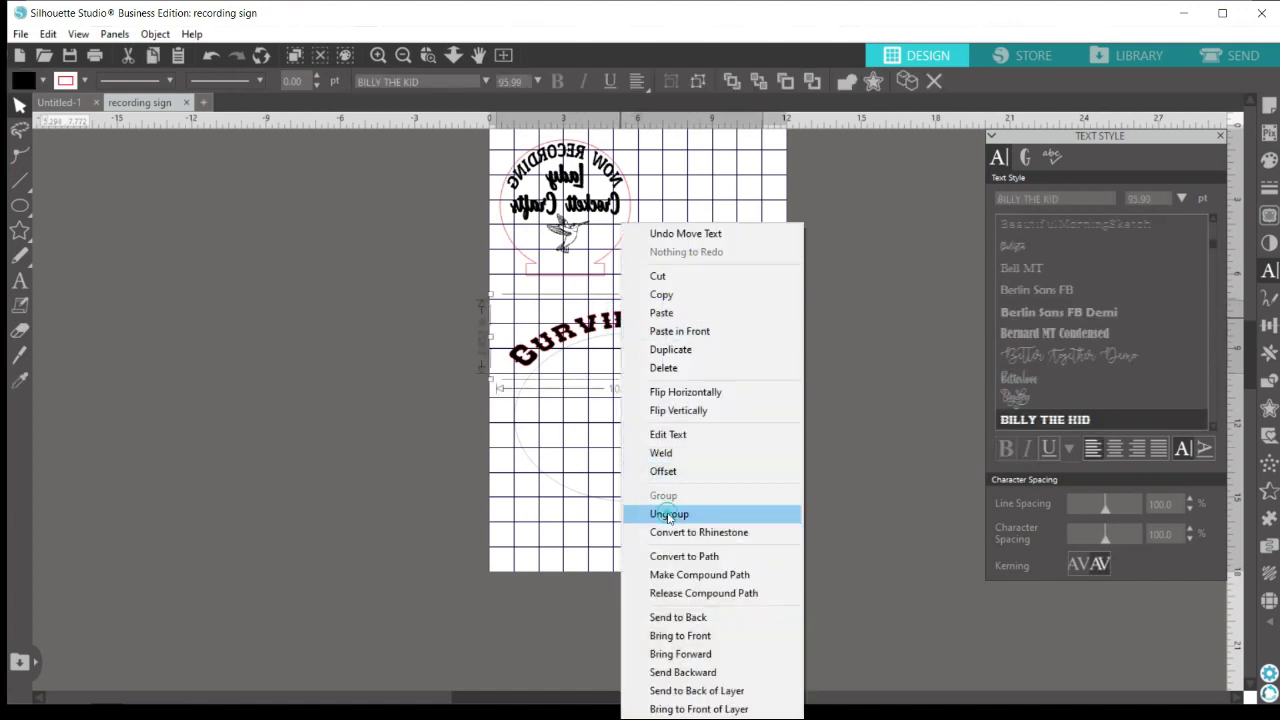
{"action": "left_click", "coordinate": [669, 514]}
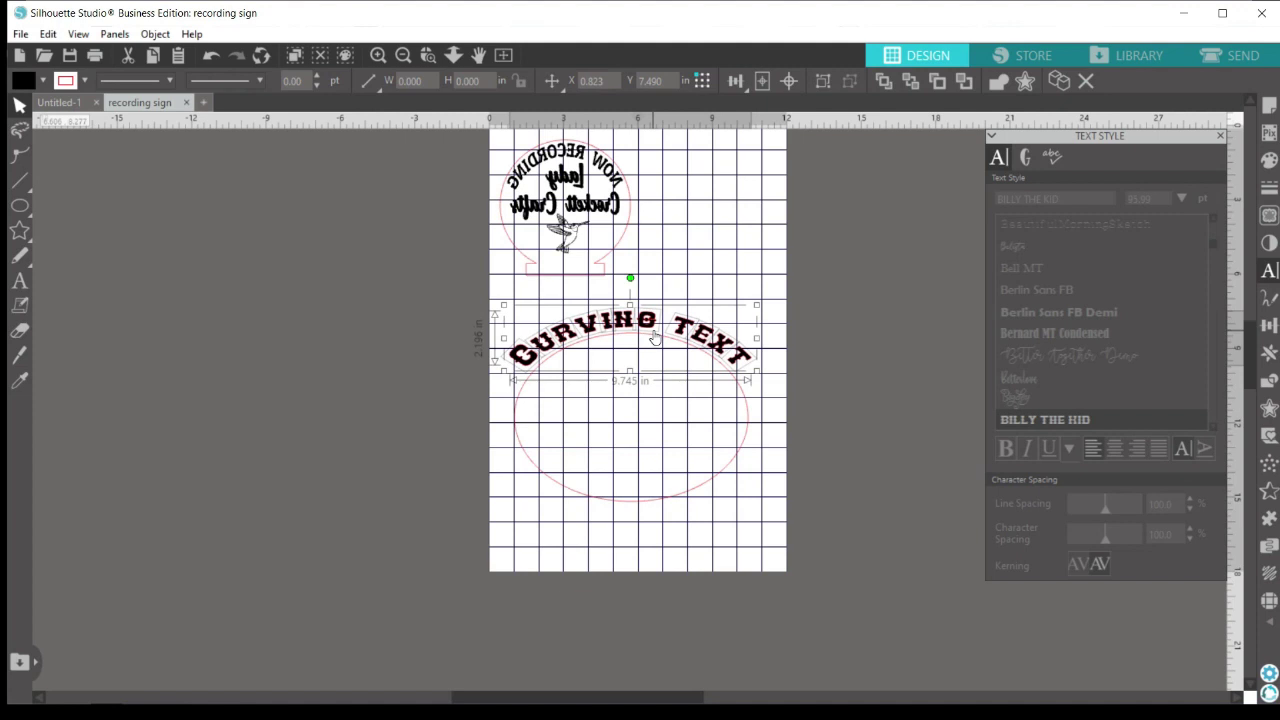
{"action": "right_click", "coordinate": [633, 320]}
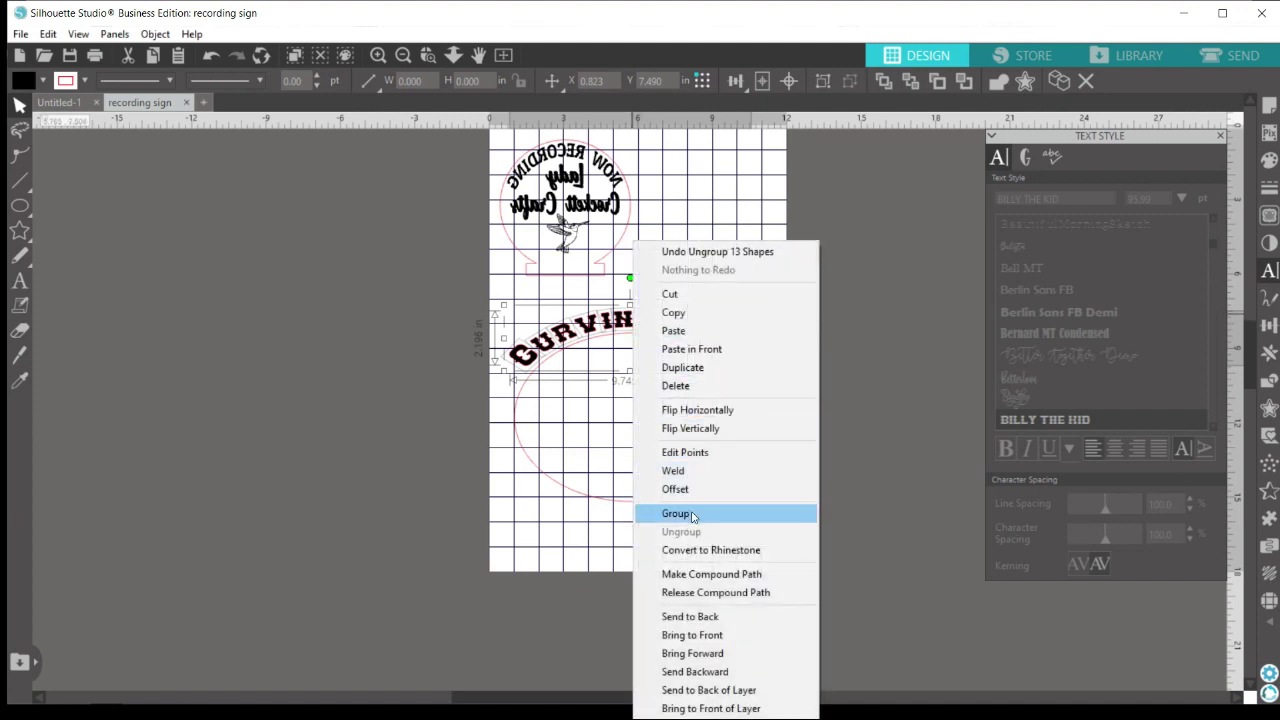
{"action": "left_click", "coordinate": [692, 514]}
Step: Move the ellipse down the mat and reposition the curved text at about 9.778 x 2.196 in
{"action": "left_click_drag", "start_coordinate": [679, 360], "coordinate": [760, 265]}
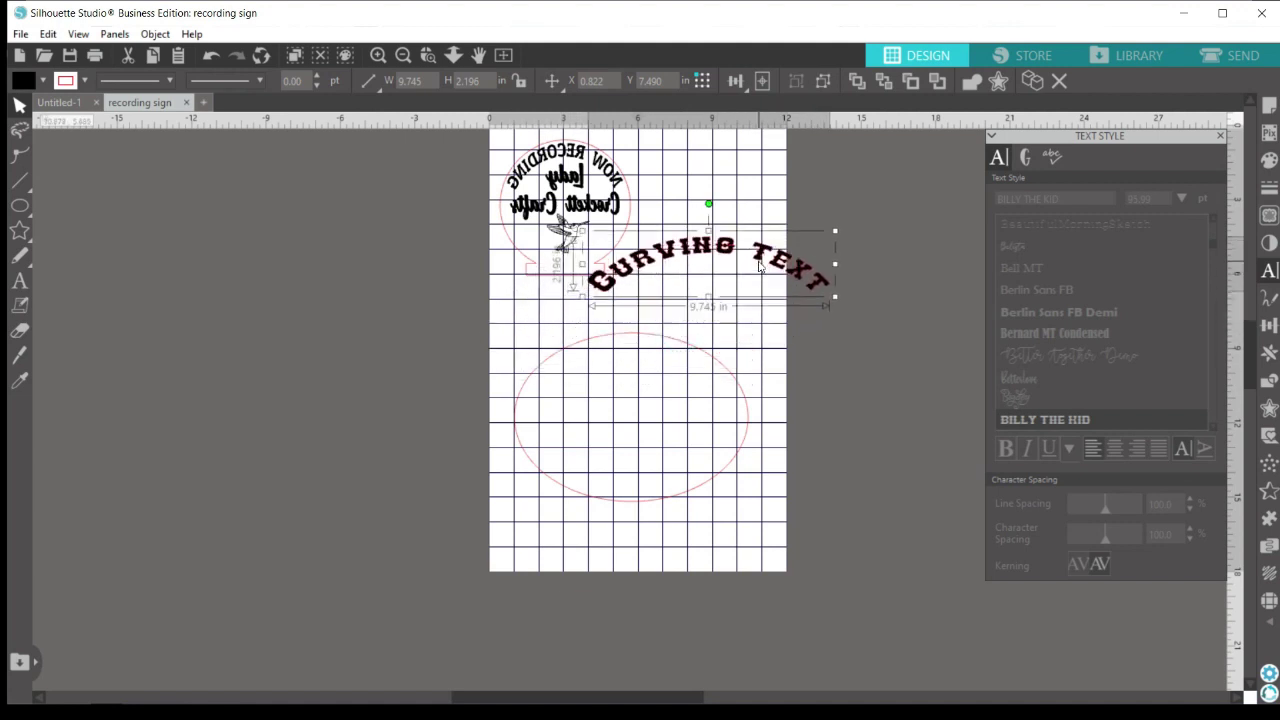
{"action": "left_click_drag", "start_coordinate": [669, 352], "coordinate": [670, 482]}
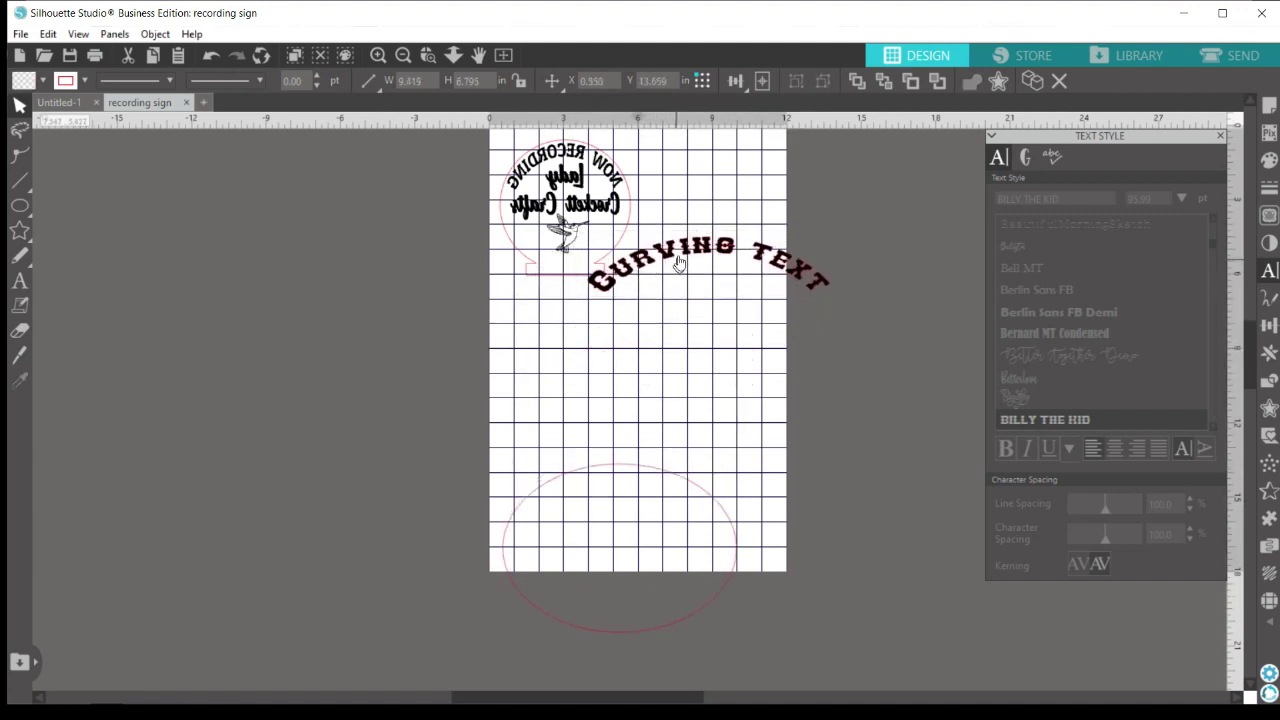
{"action": "left_click_drag", "start_coordinate": [678, 270], "coordinate": [597, 342]}
{"action": "left_click", "coordinate": [597, 342]}
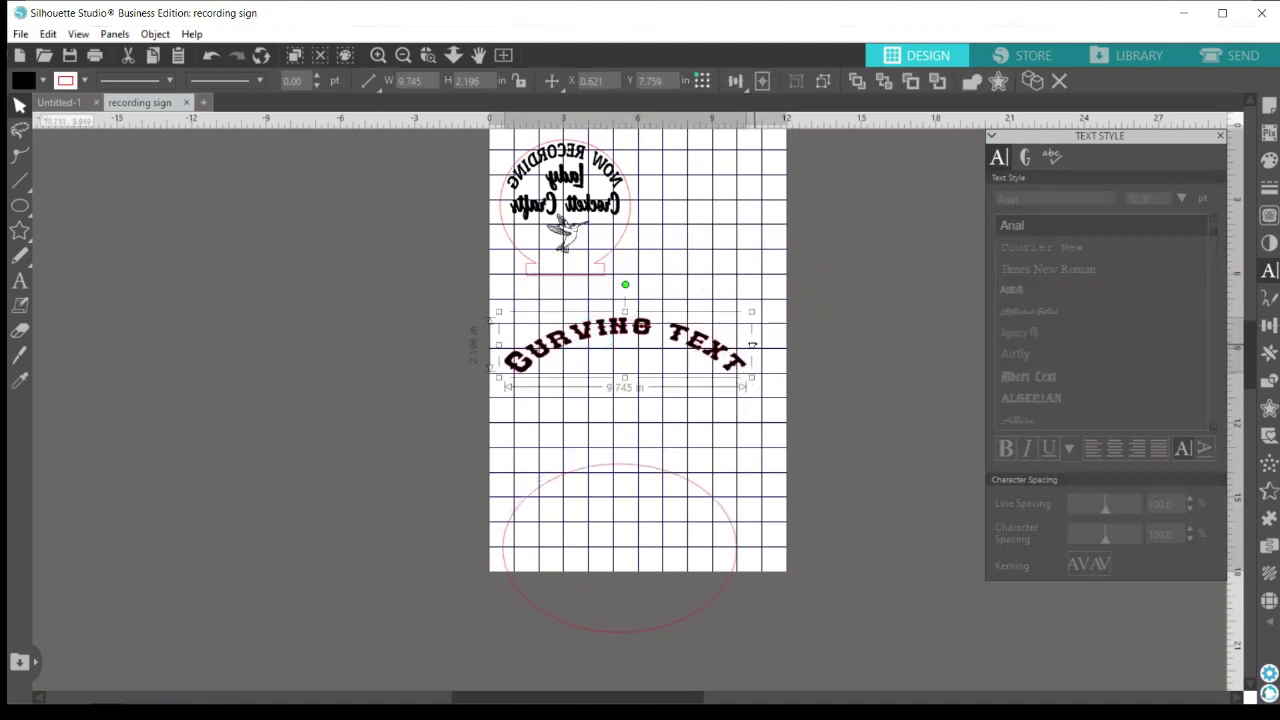
{"action": "mouse_move", "coordinate": [751, 345]}
{"action": "left_mouse_down"}
{"action": "mouse_move", "coordinate": [791, 354]}
{"action": "mouse_move", "coordinate": [651, 354]}
{"action": "mouse_move", "coordinate": [755, 360]}
{"action": "left_mouse_up"}
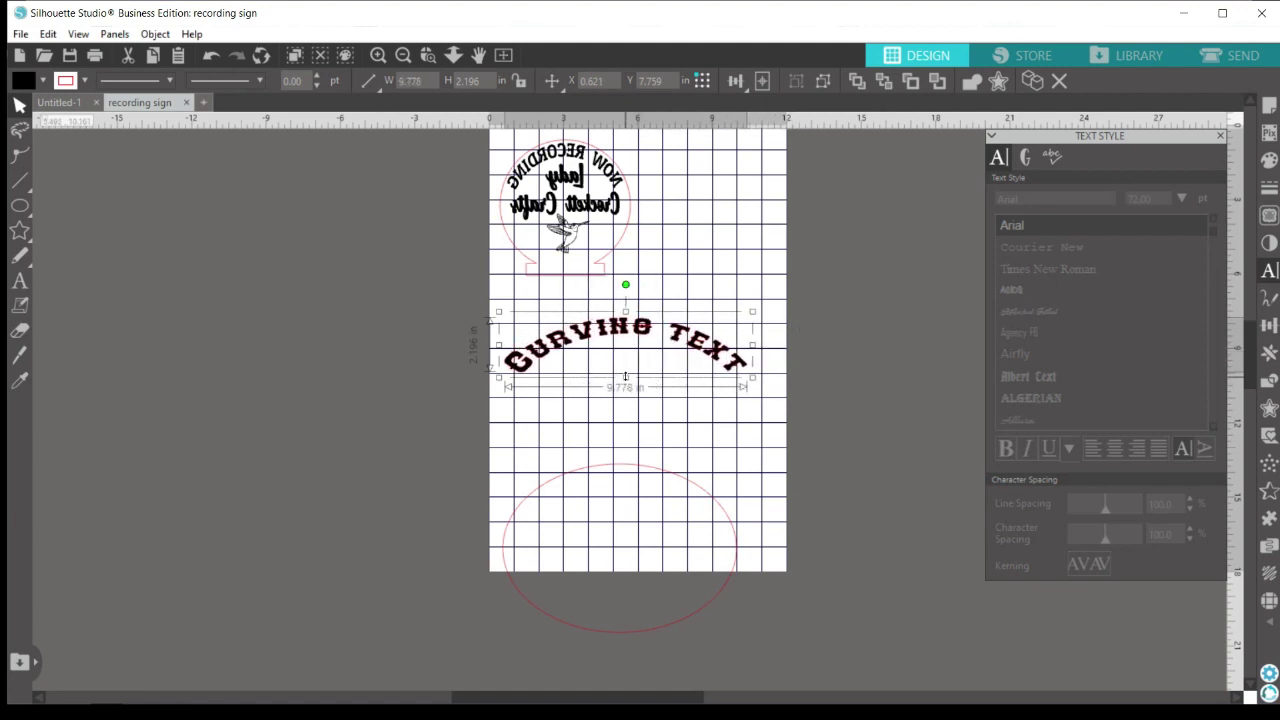